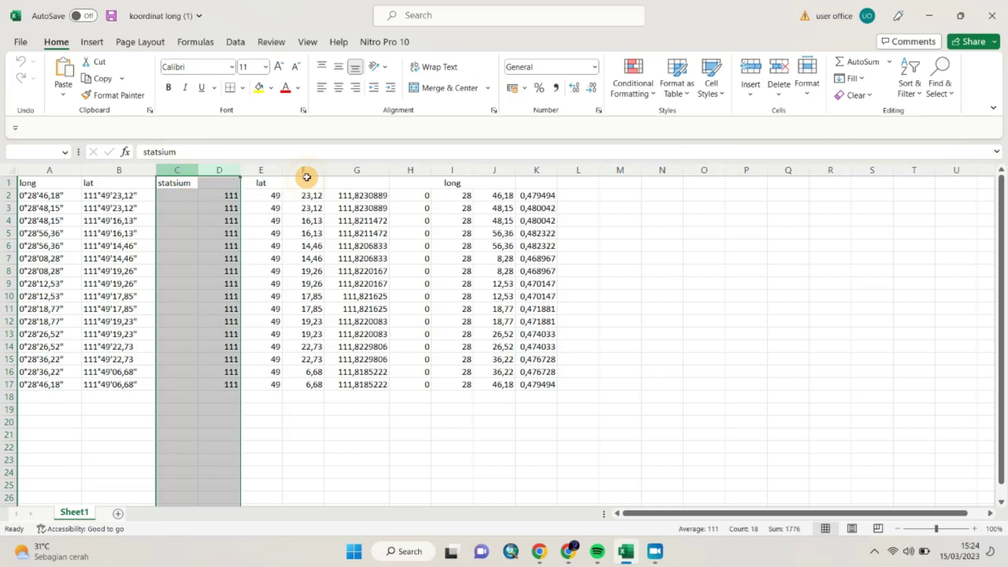
Delete columns C through K, keeping only the long and lat columns.
right_click(540, 168)
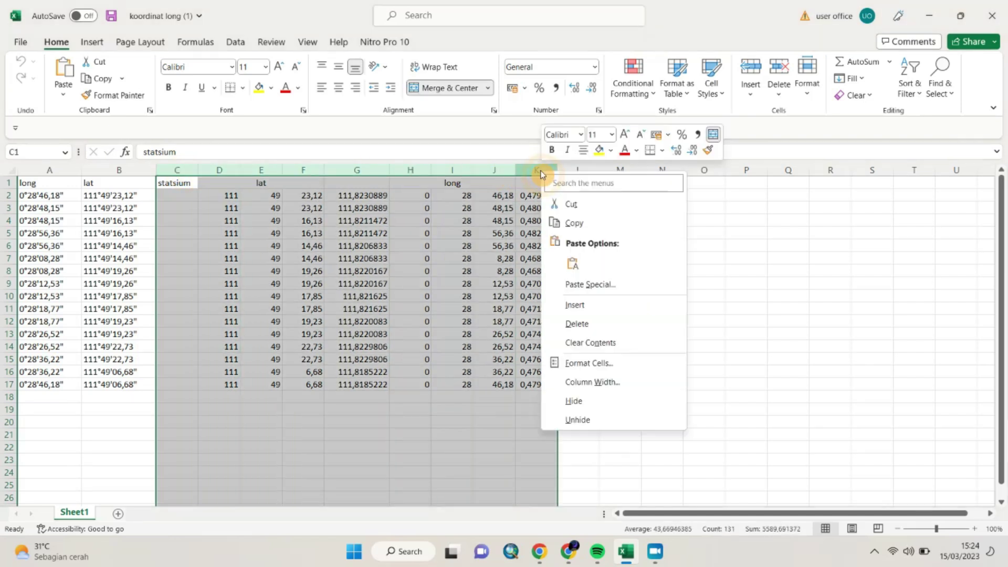
left_click(564, 321)
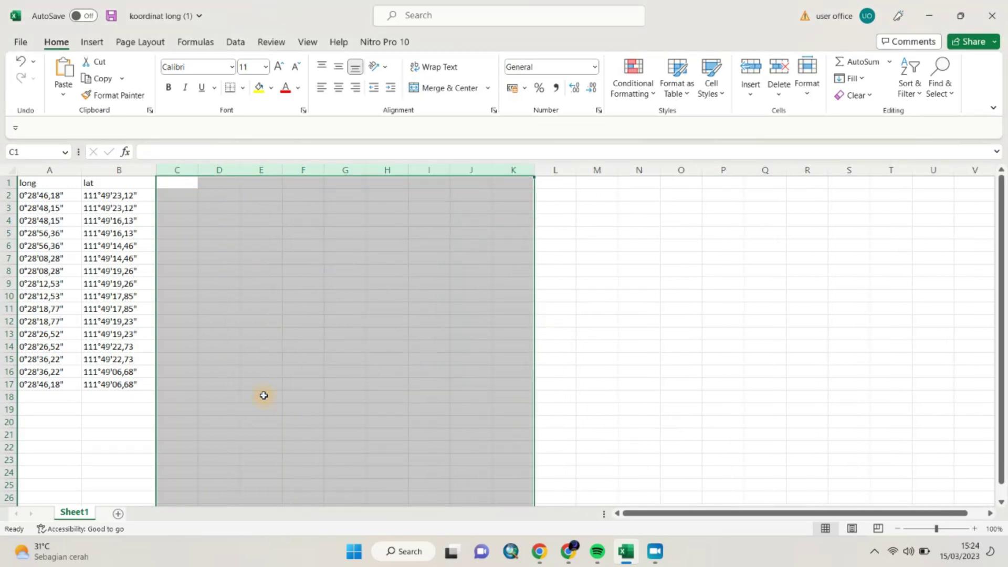
left_click(262, 396)
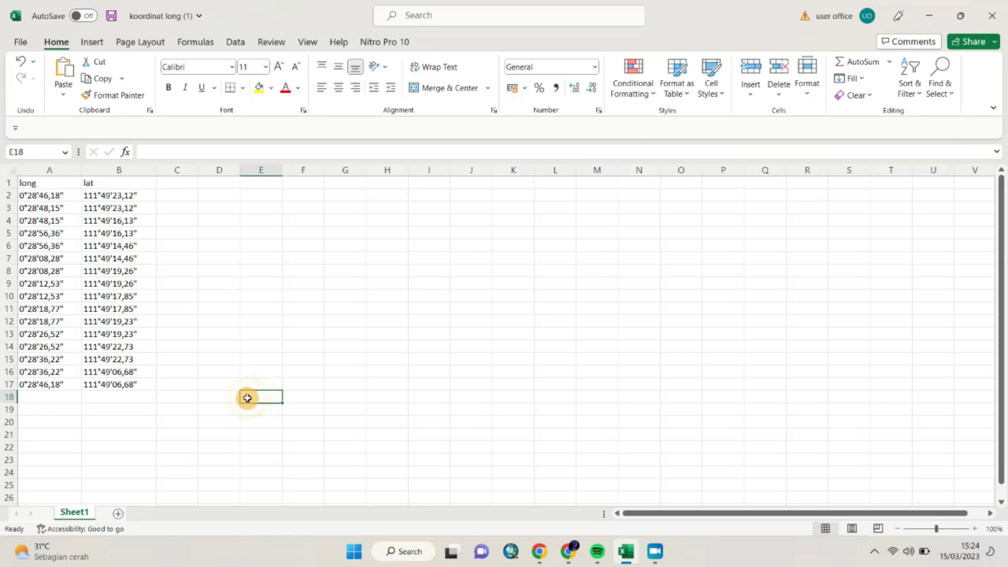
Enter the headers DX, MX and SX in cells C1, D1 and E1.
left_click(974, 528)
left_click(974, 529)
left_click(974, 528)
left_click(974, 528)
left_click(974, 529)
left_click(974, 528)
left_click(974, 529)
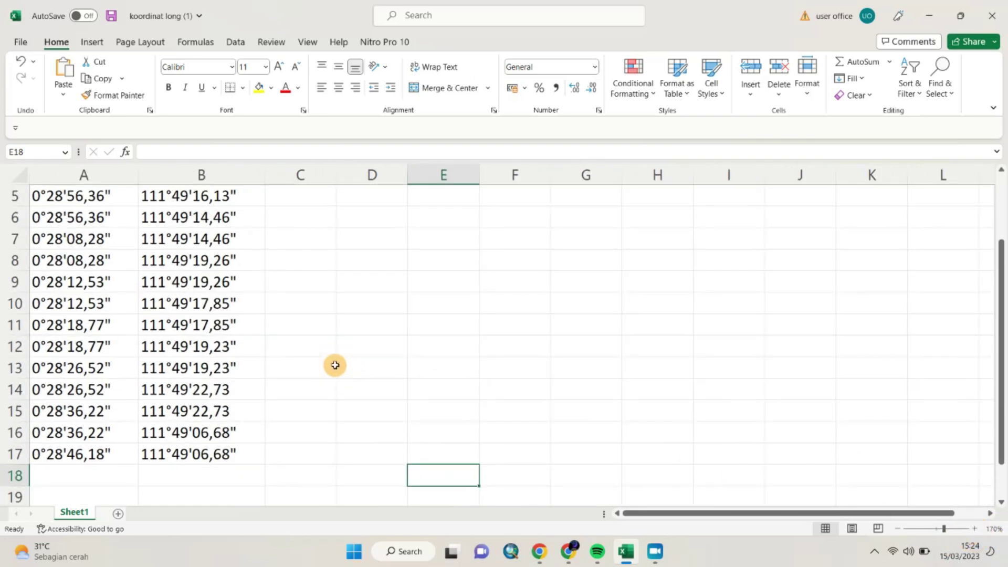
scroll(333, 364, "up", 2)
left_click(317, 197)
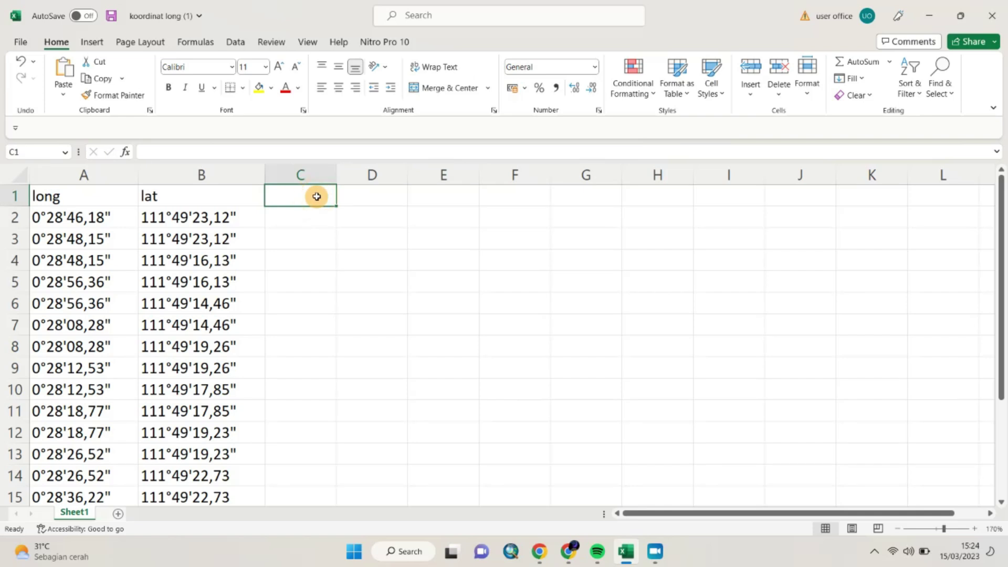
key("Caps_Lock")
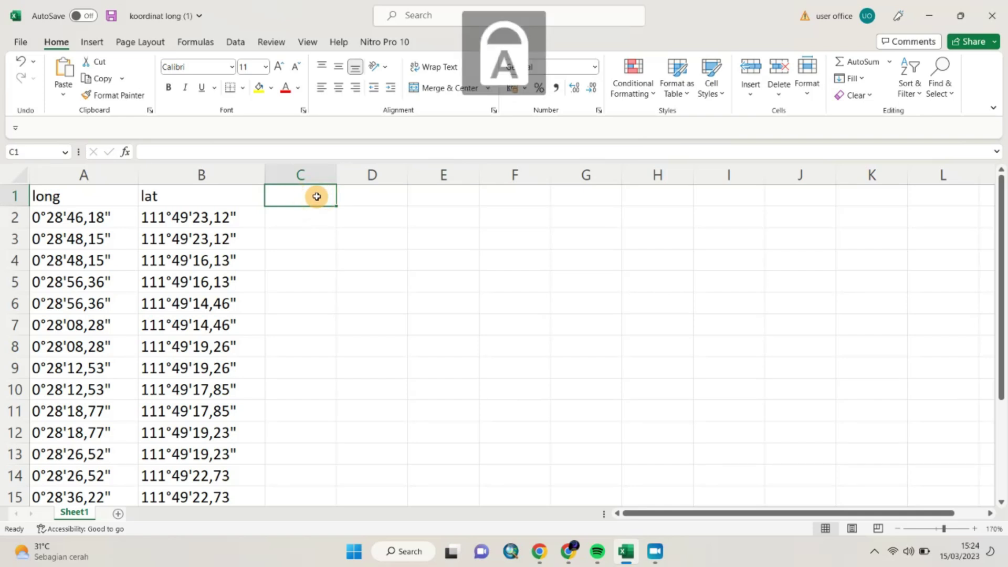
type("DX")
left_click(364, 201)
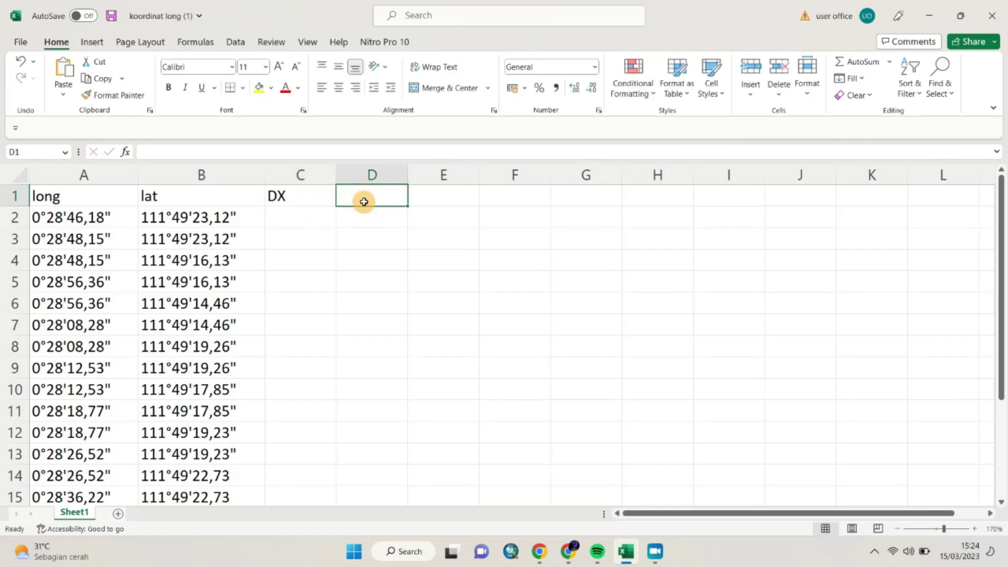
type("MX")
left_click(414, 198)
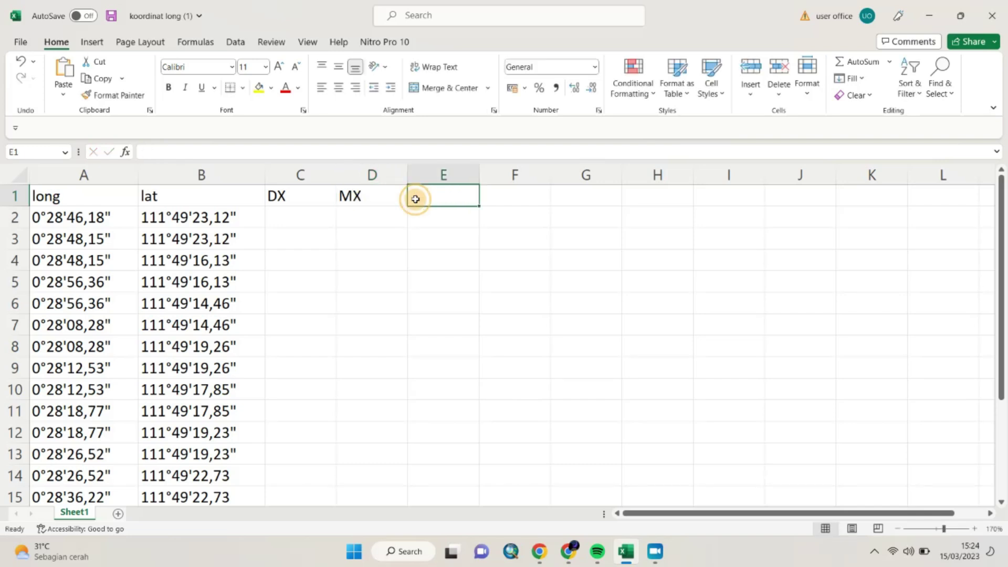
type("SX")
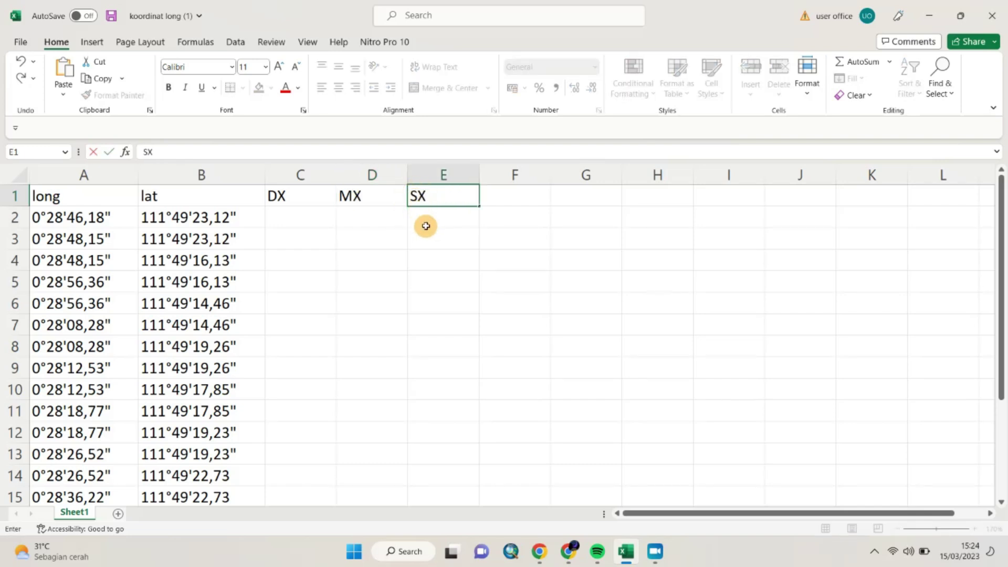
left_click(433, 239)
Enter the headers DY, MY and SY in cells F1, G1 and H1.
left_click(503, 200)
type("DY")
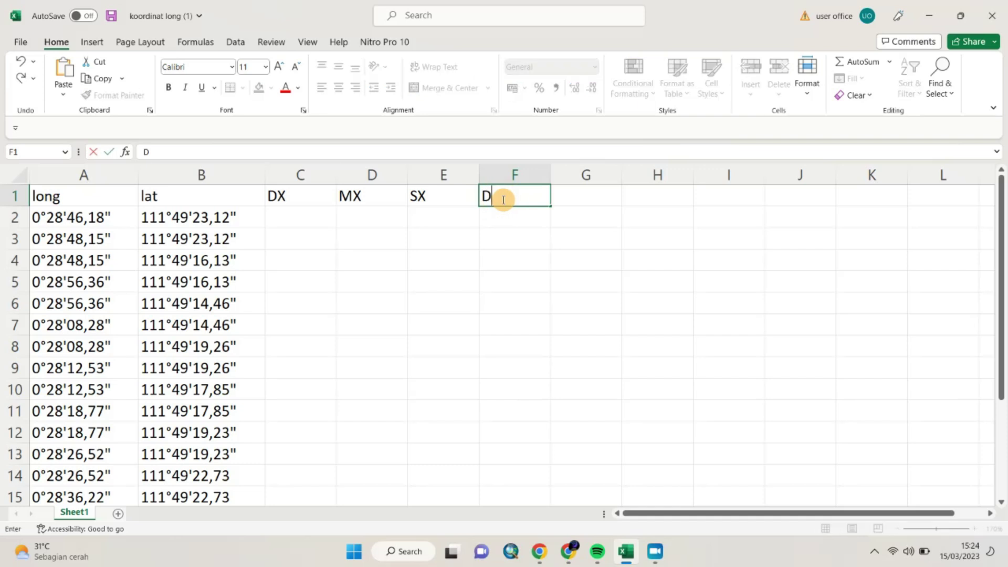
left_click(583, 199)
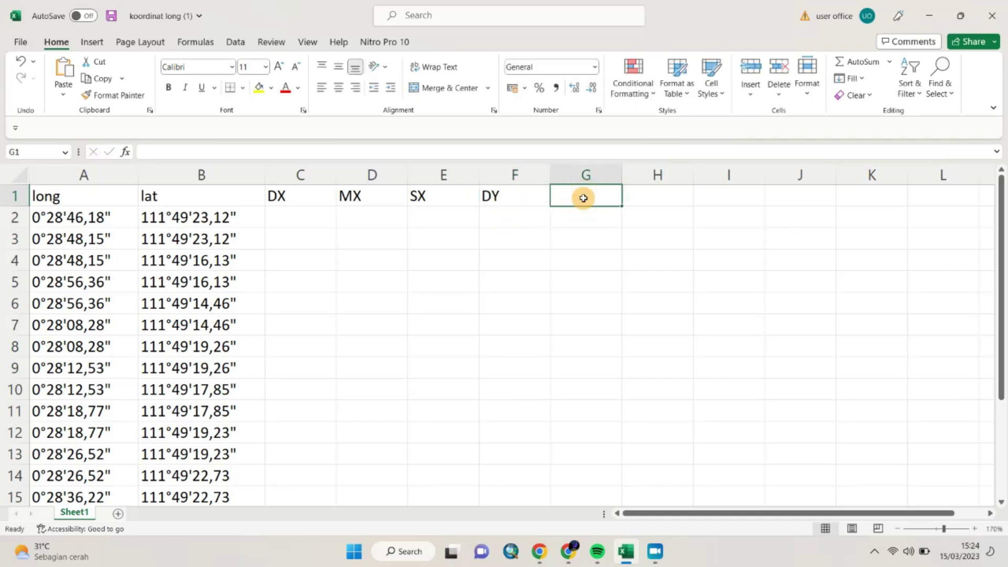
type("MY")
left_click(644, 195)
type("SY")
Add the headers XDD and YDD in cells I1 and J1.
left_click(708, 195)
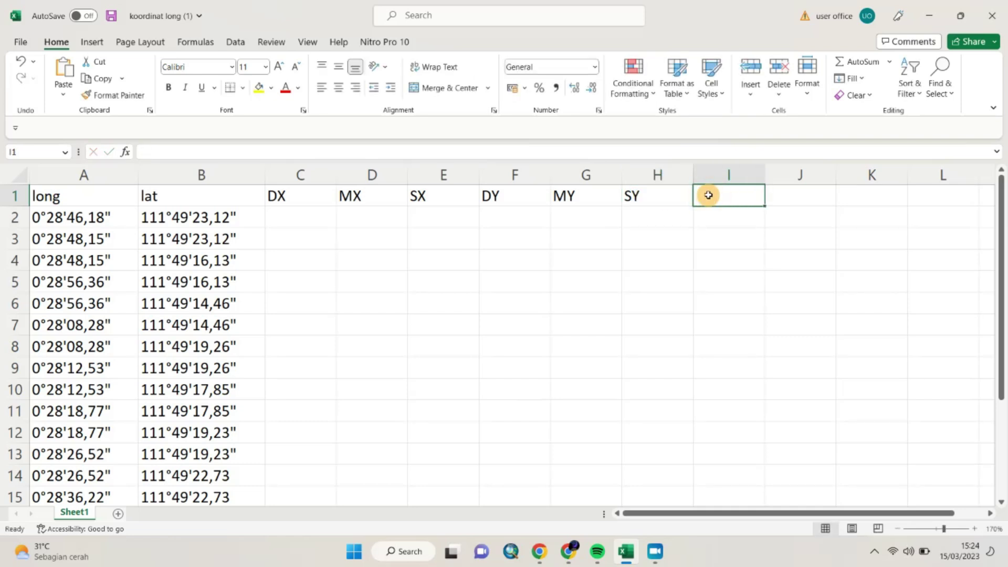
type("X")
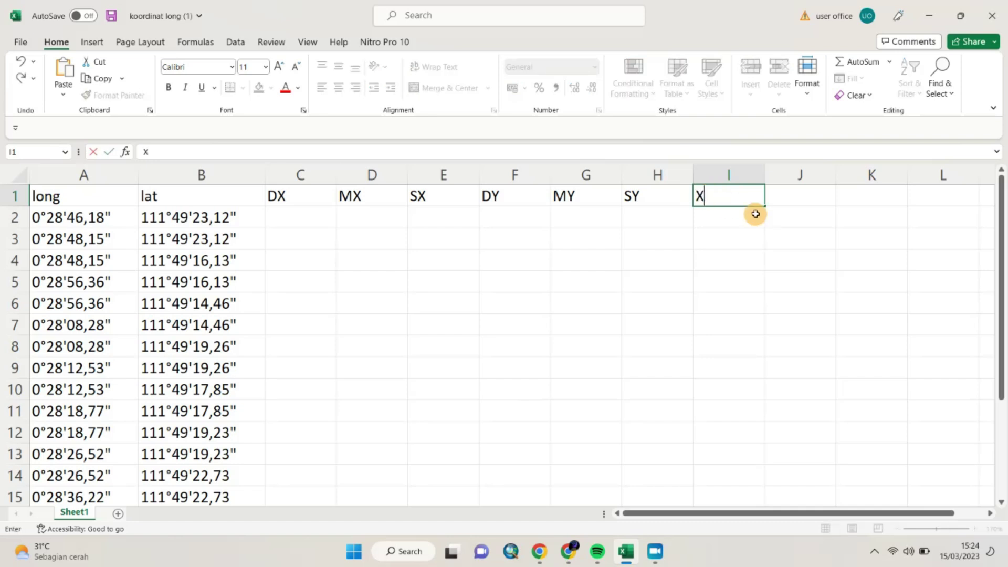
left_click(797, 195)
type("Y")
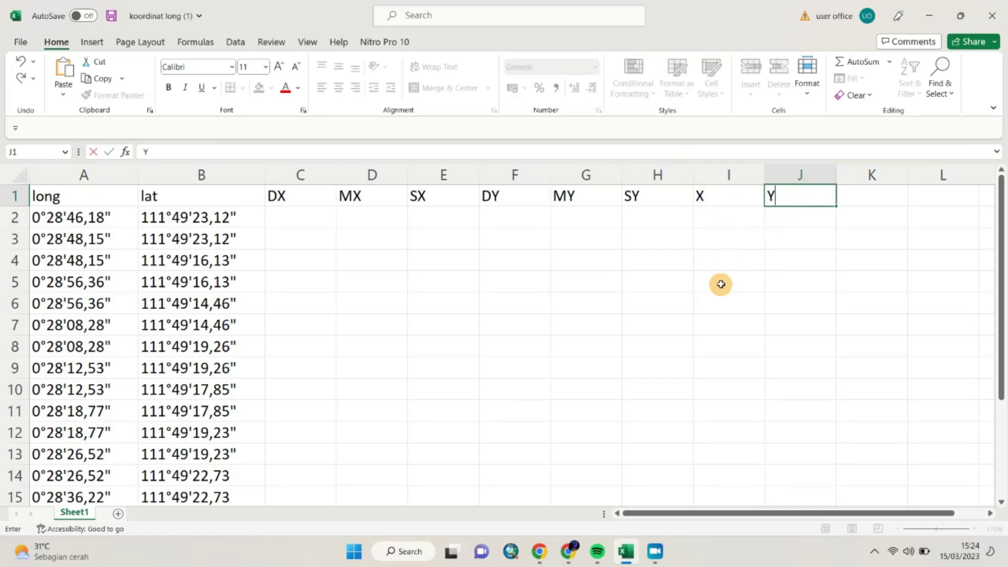
left_click(719, 195)
double_click(721, 195)
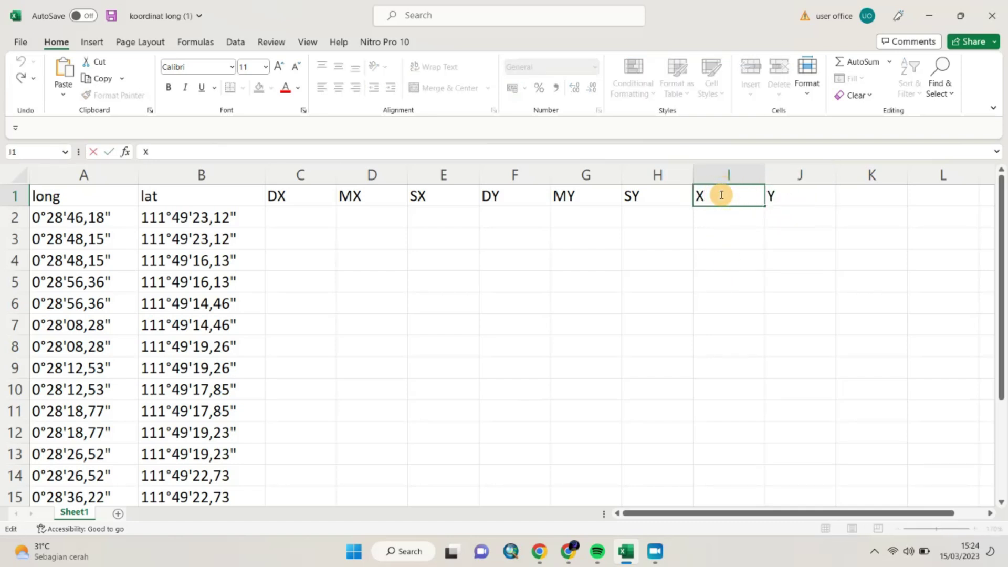
type("DD")
left_click(782, 196)
double_click(792, 195)
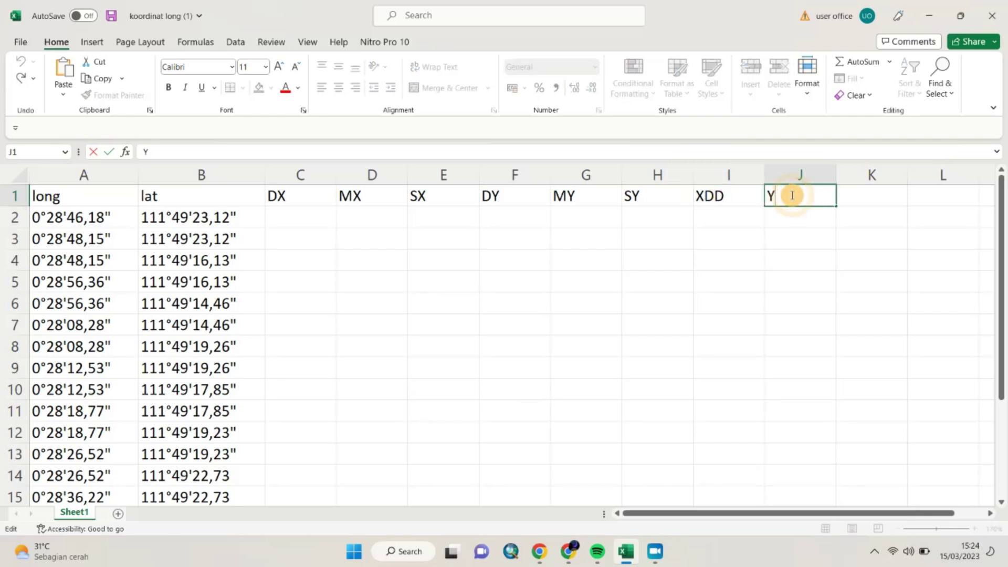
type("DD")
left_click(664, 324)
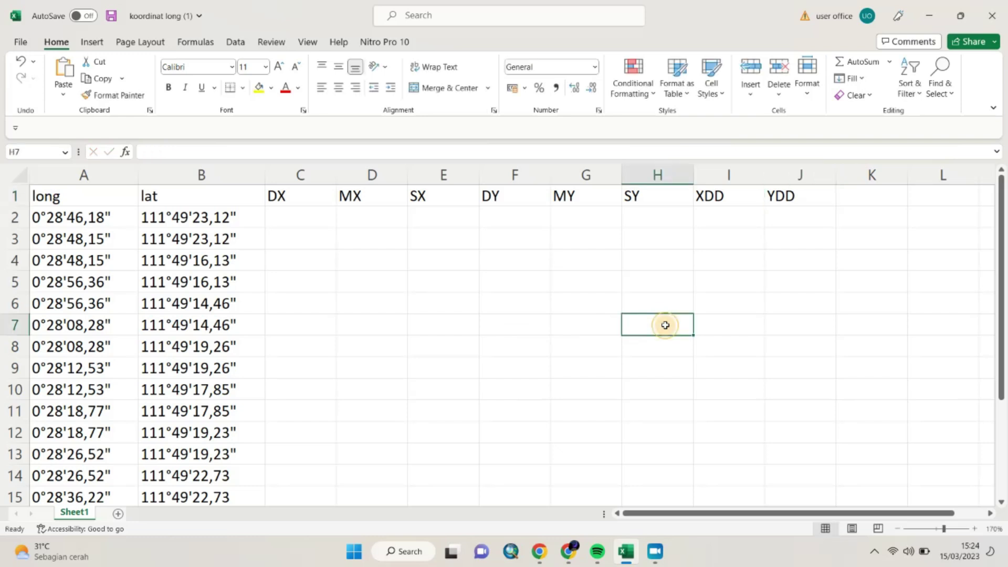
Enter 0 in cell C2 and fill it down the DX column through row 17.
left_click(275, 219)
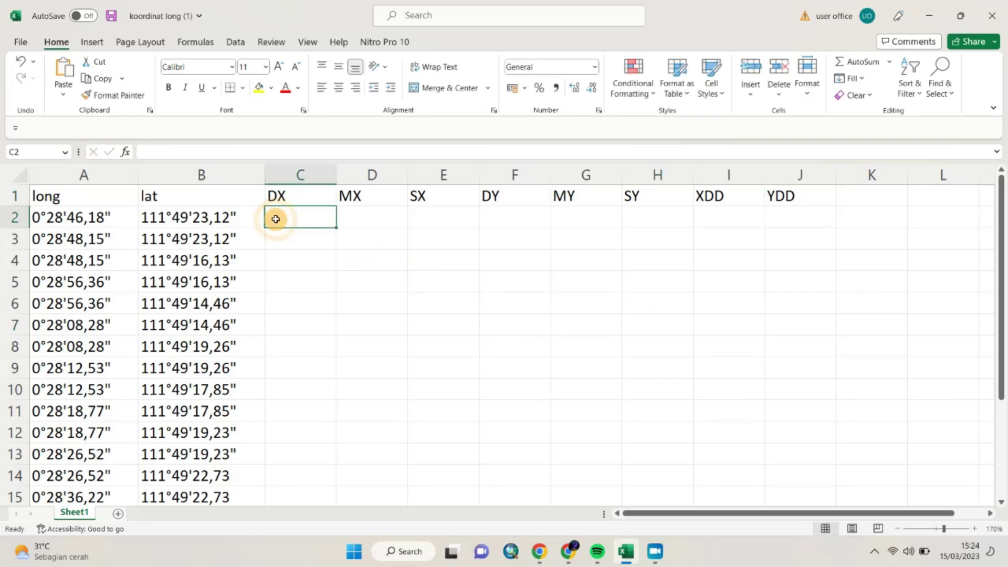
type("0")
left_click(288, 264)
left_click(310, 218)
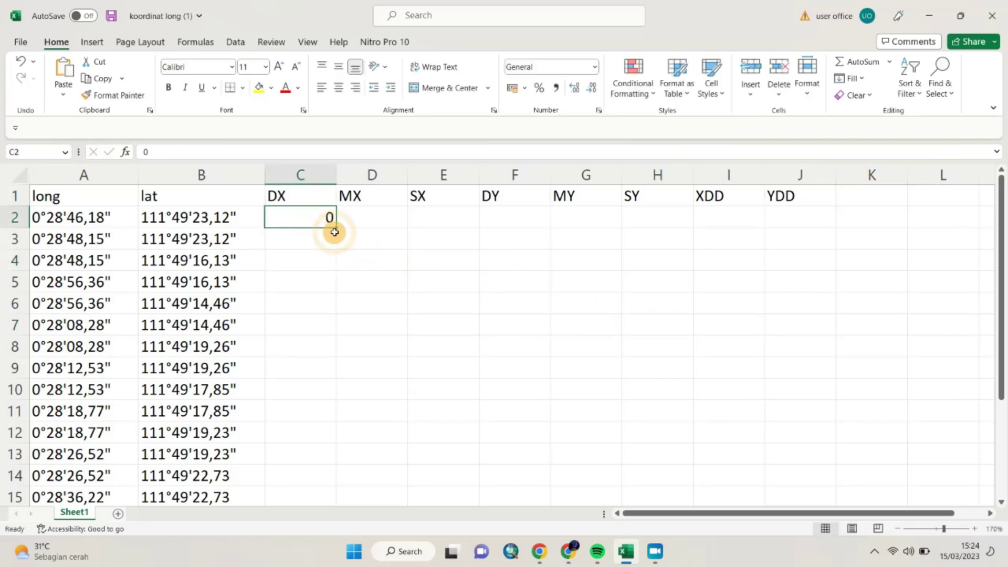
left_click_drag(337, 230, 335, 395)
scroll(335, 395, "down", 4)
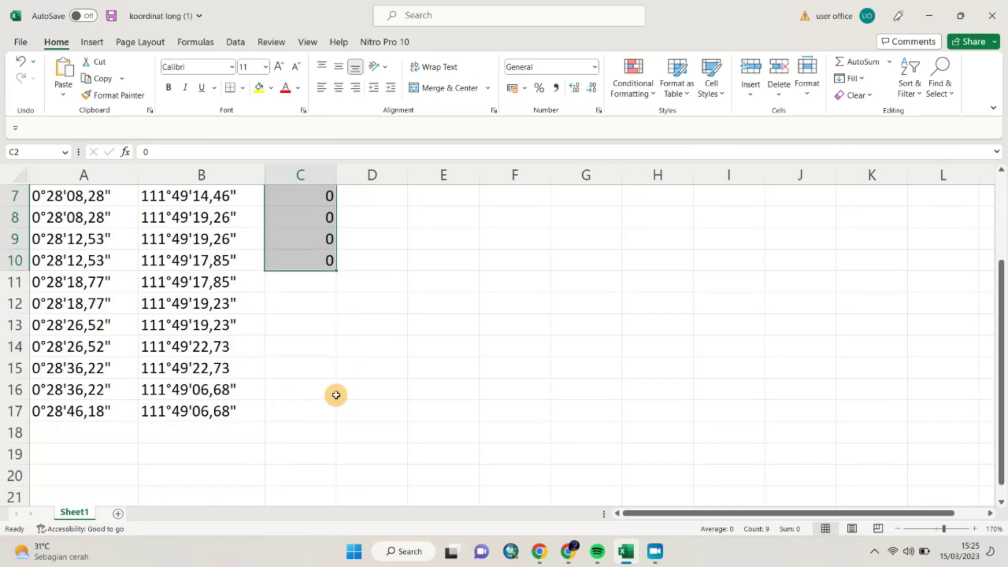
scroll(313, 340, "up", 2)
left_click(314, 340)
left_click(320, 265)
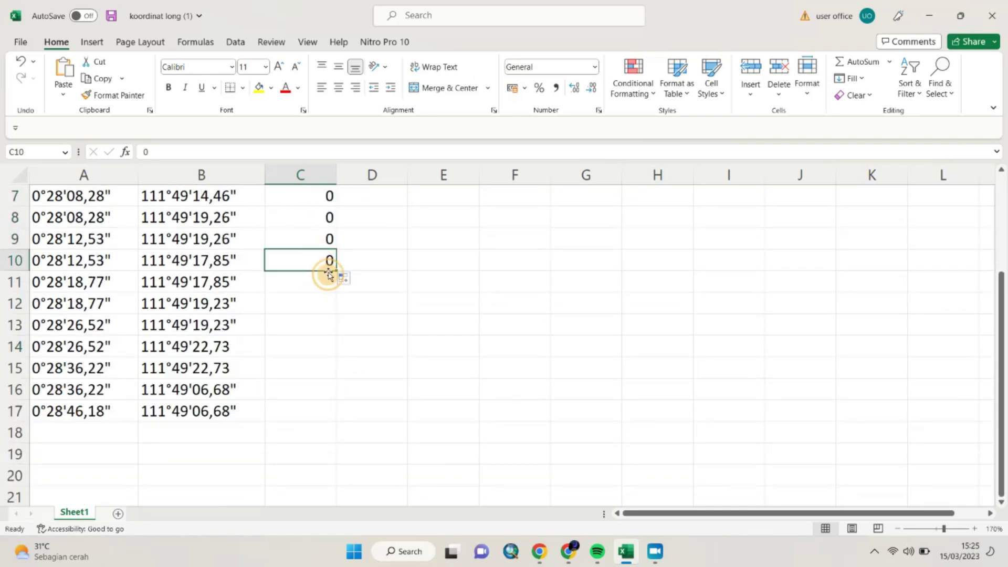
left_click_drag(337, 272, 322, 418)
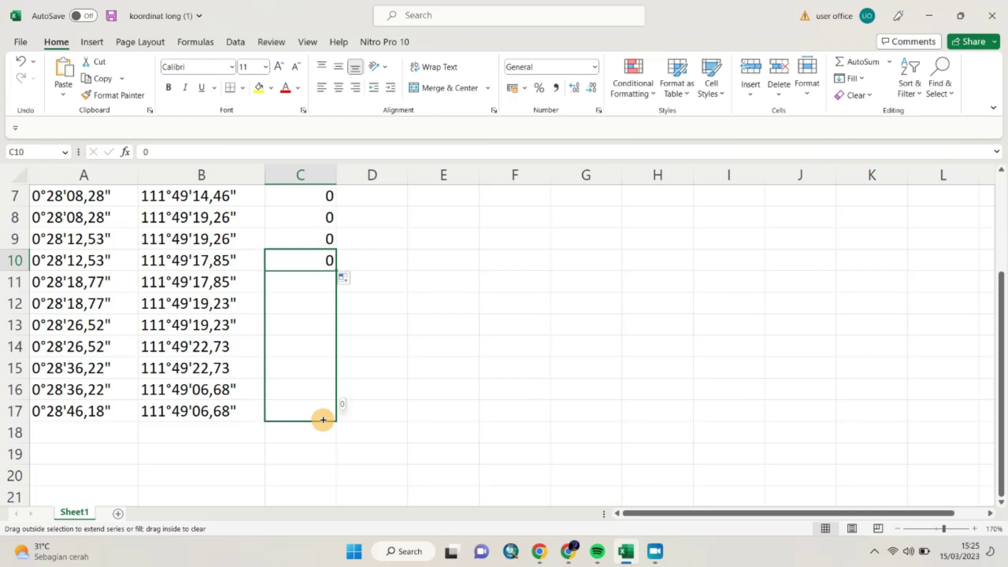
left_click(445, 404)
Enter 28 in cell D2 and fill it down the MX column through row 17.
scroll(446, 404, "up", 2)
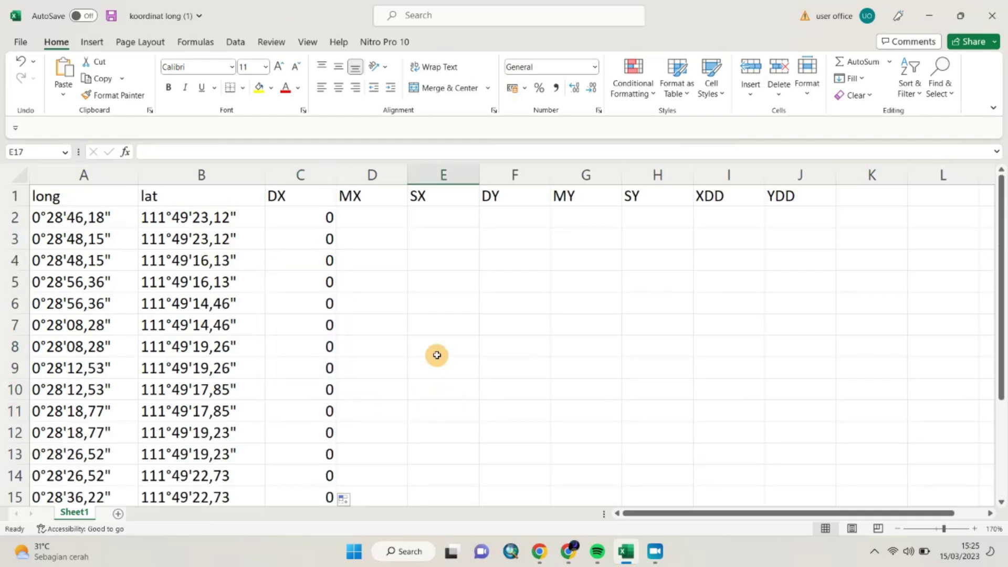
left_click(364, 219)
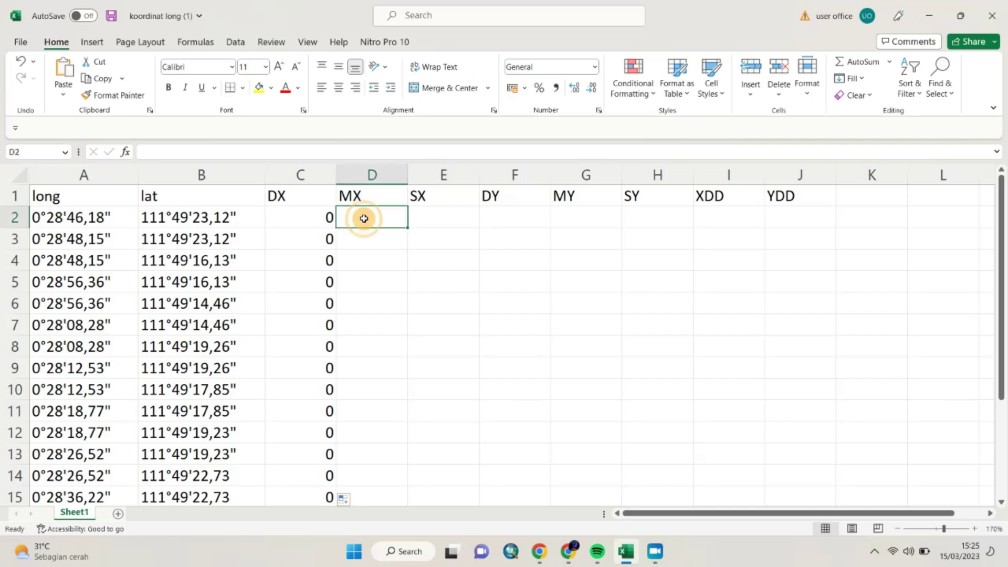
type("28")
left_click(367, 276)
left_click(364, 218)
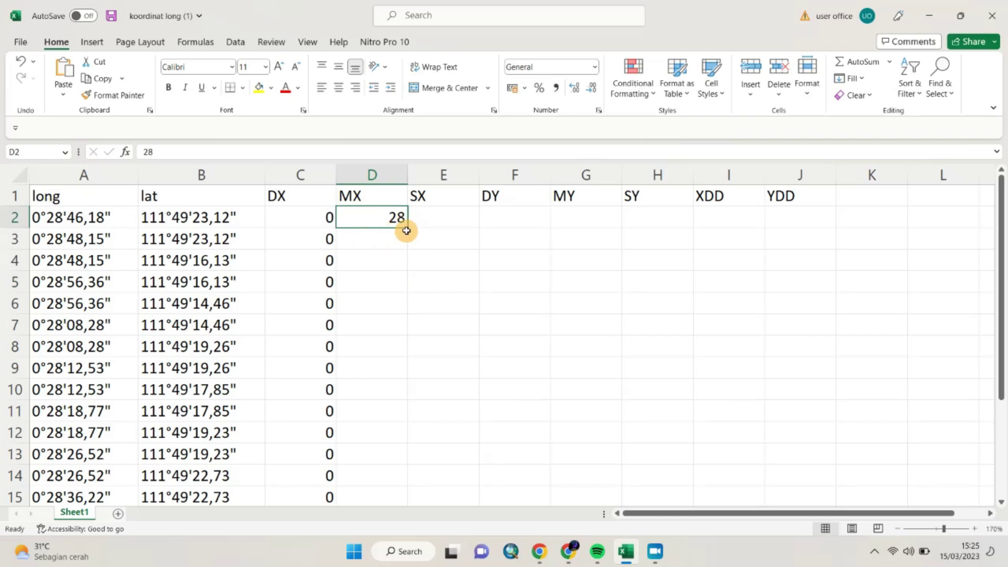
left_click_drag(406, 230, 412, 464)
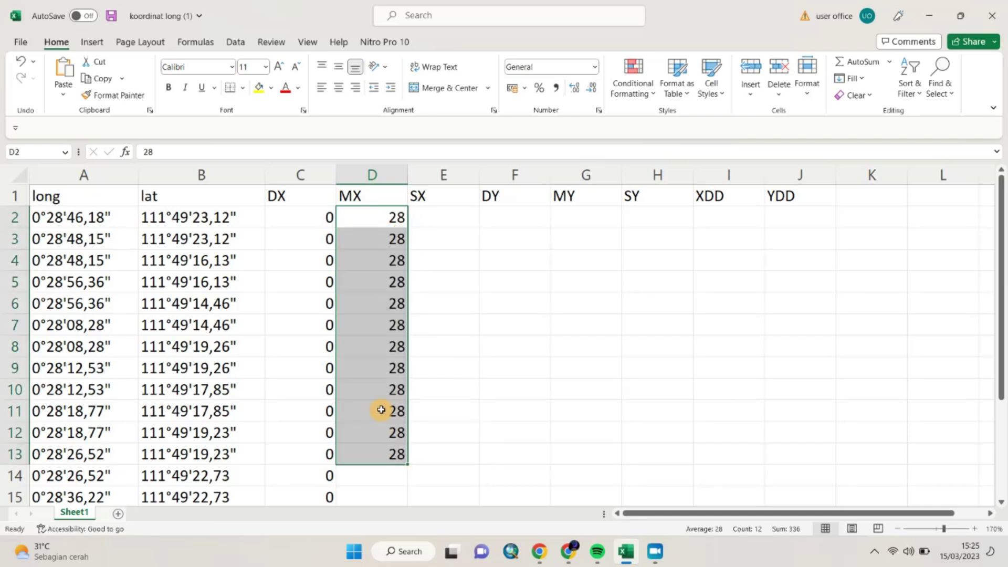
scroll(382, 409, "down", 4)
left_click(396, 331)
left_click(401, 205)
left_click_drag(401, 205, 399, 290)
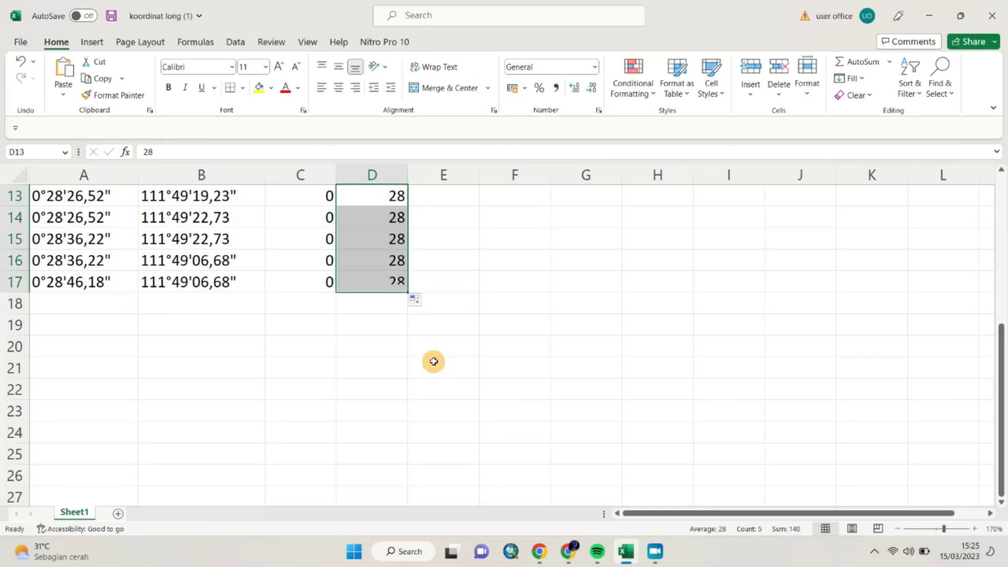
left_click(433, 362)
Rename the headers in cells C1, D1 and E1 to DY, MY and SY.
scroll(434, 361, "up", 4)
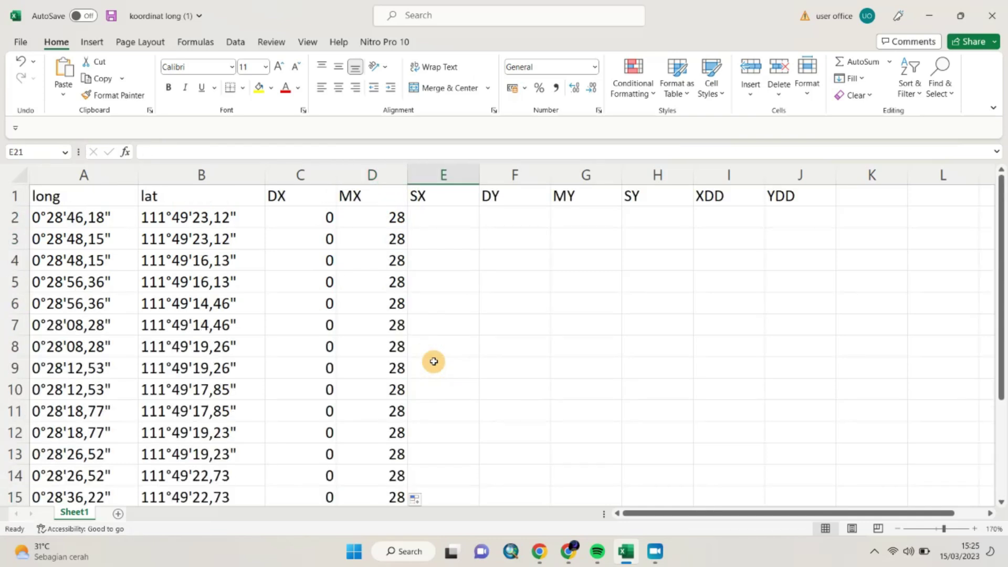
double_click(288, 195)
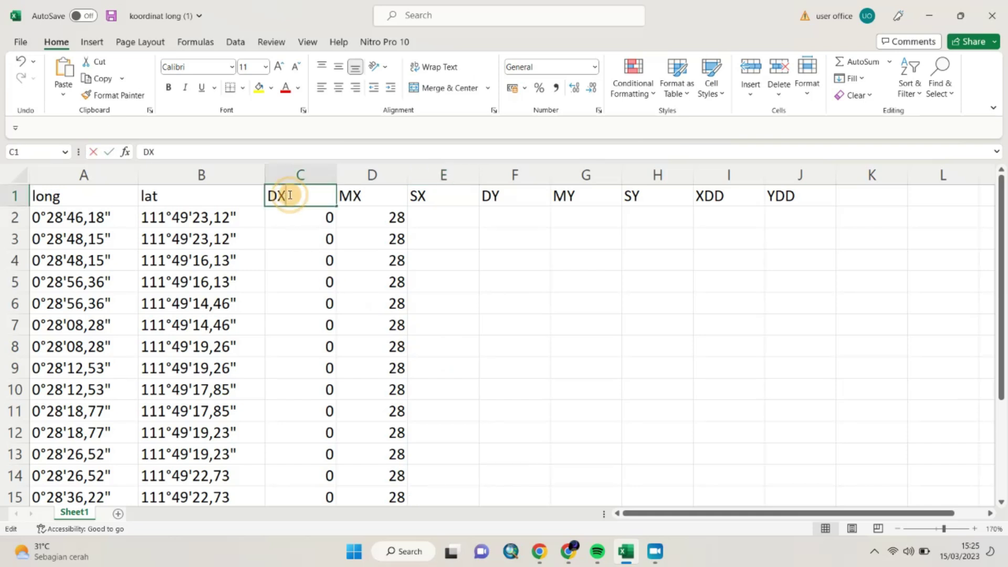
double_click(376, 195)
type("Y")
double_click(430, 196)
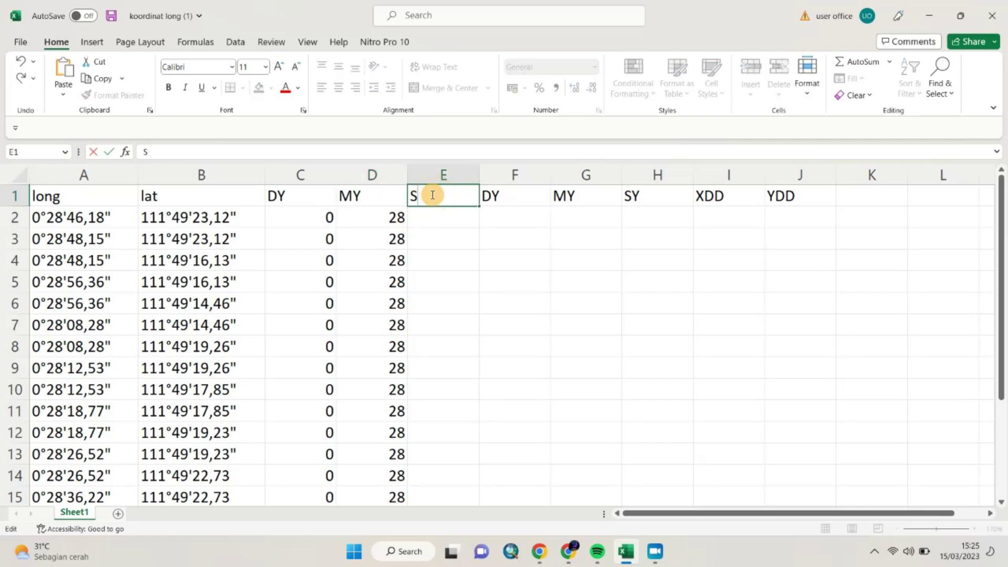
type("Y")
Rename the headers in cells F1, G1 and H1 to DX, MX and SX.
double_click(505, 195)
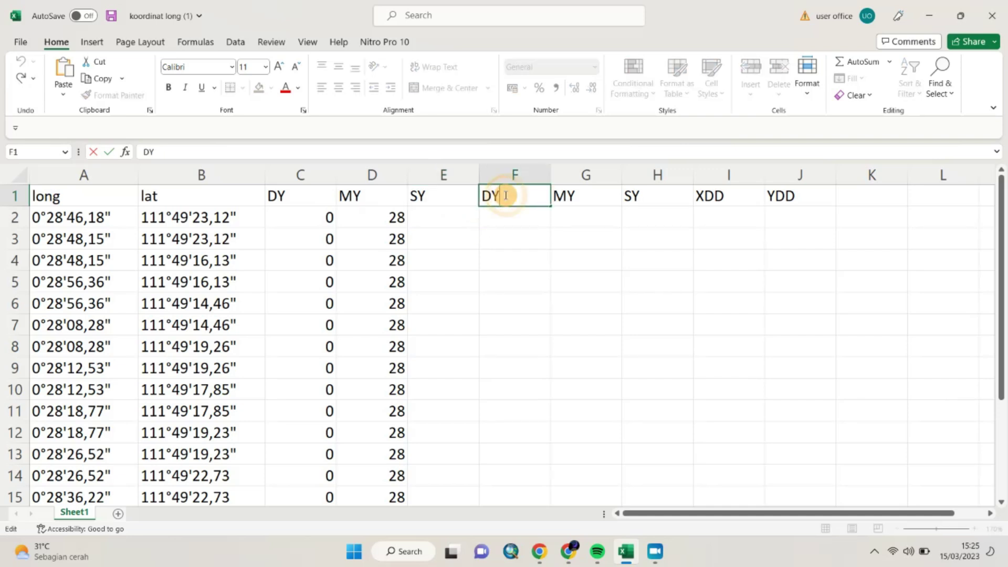
type("X")
double_click(594, 199)
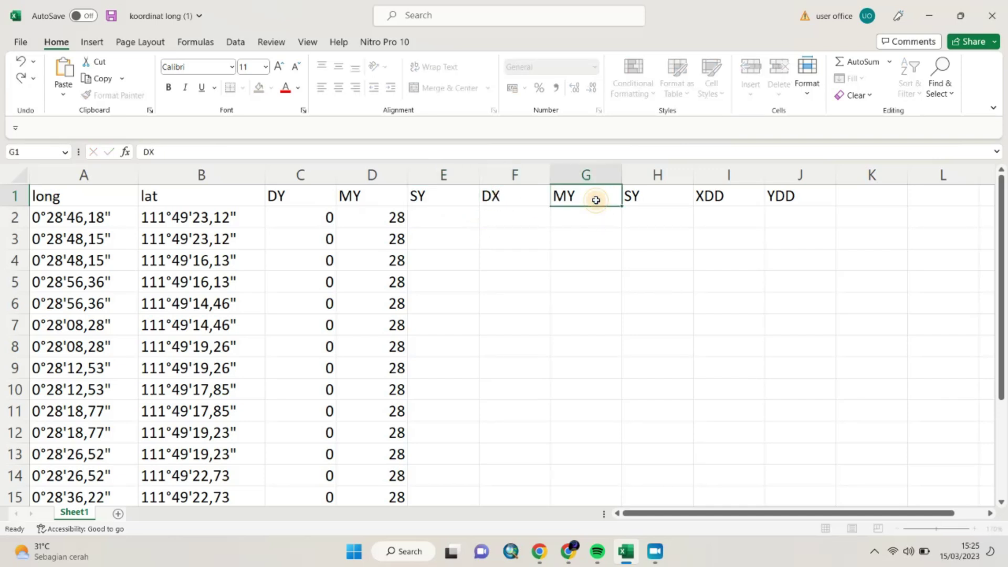
type("X")
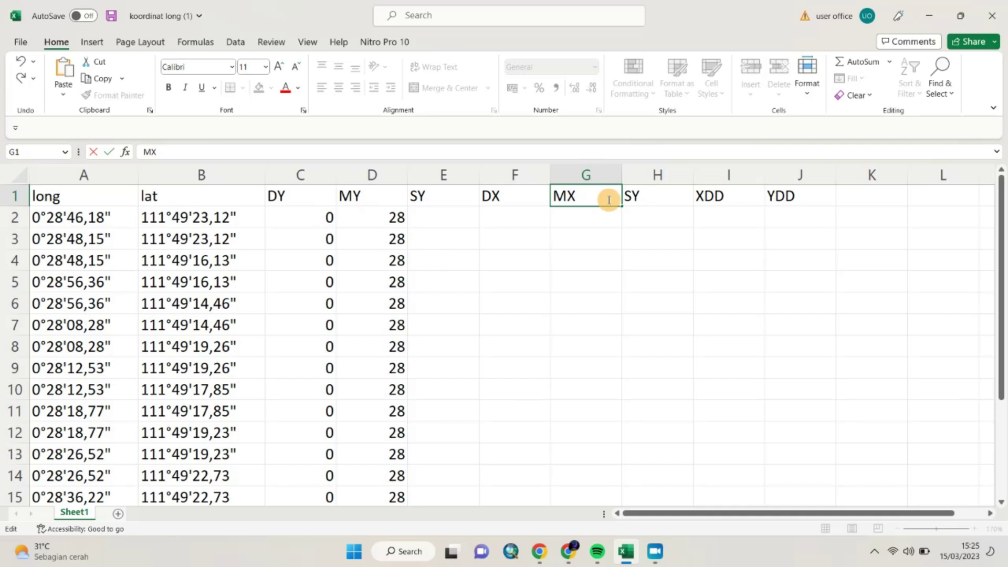
double_click(656, 196)
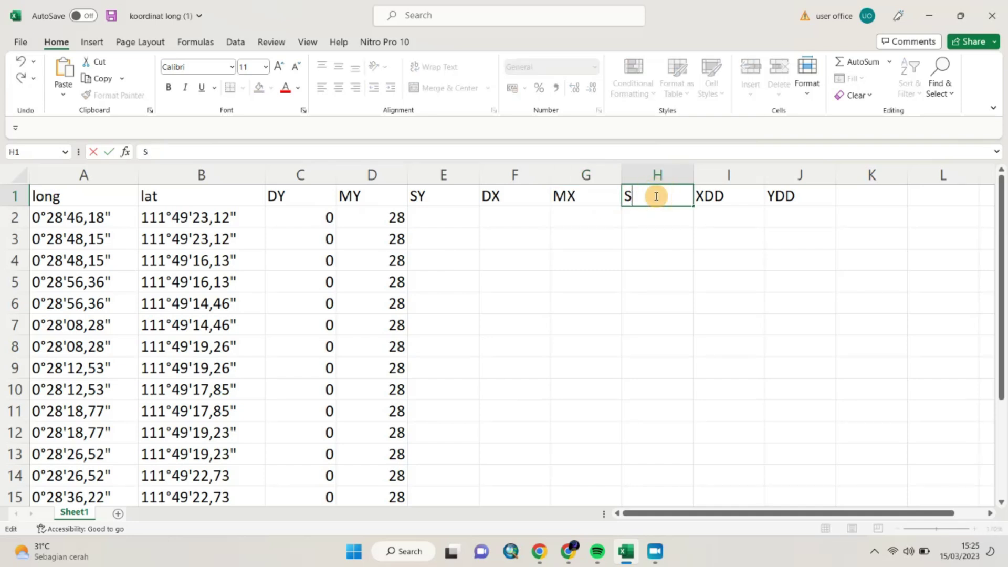
type("X")
left_click(642, 279)
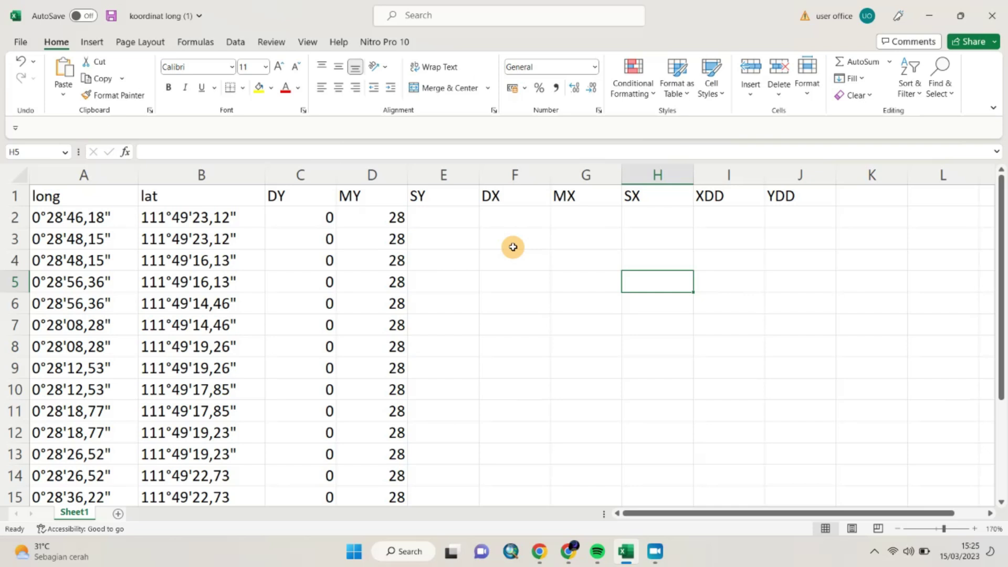
Enter 46,18 as the first seconds value in cell E2 of the SY column.
left_click(442, 216)
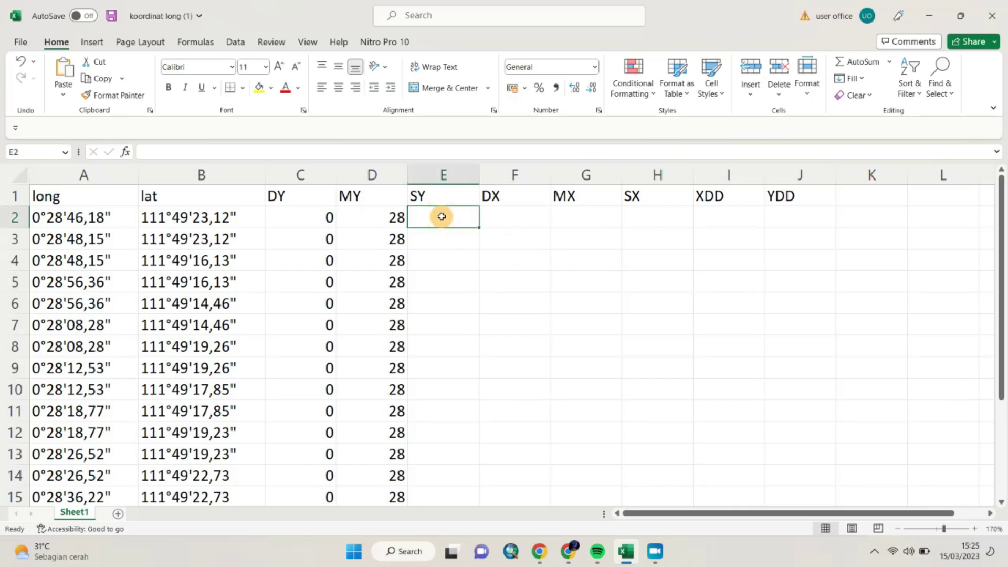
type("46")
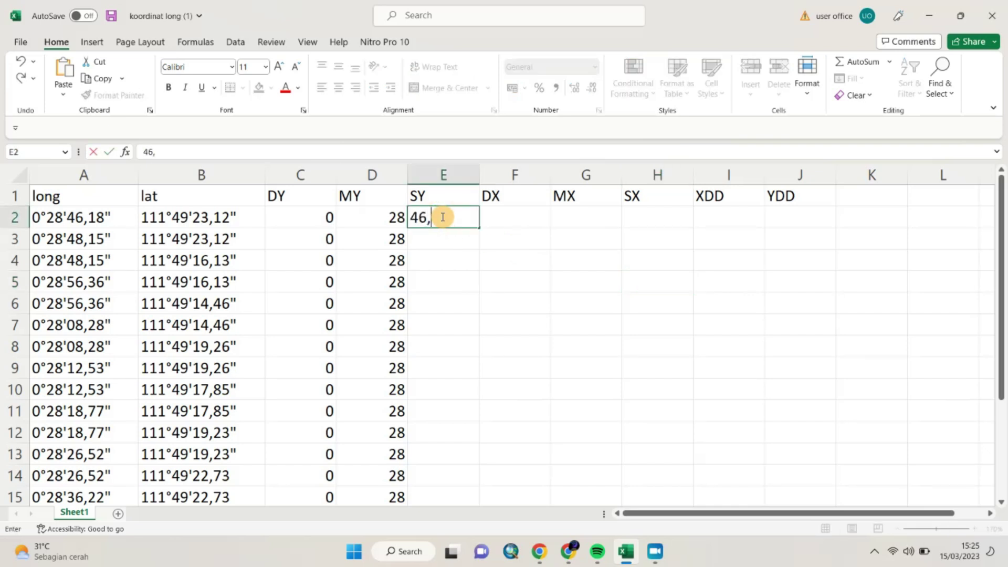
type(",6")
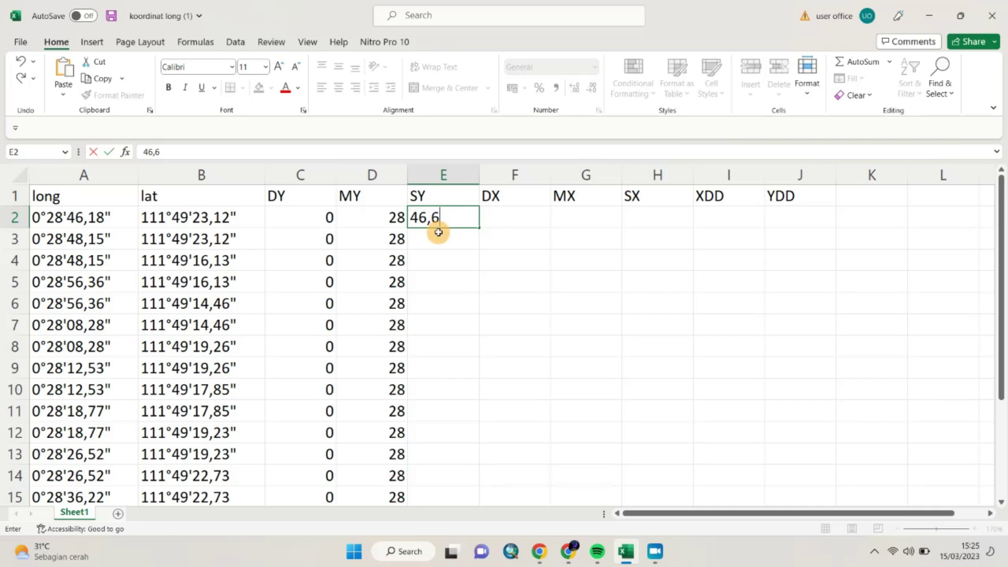
left_click(482, 300)
left_click(449, 221)
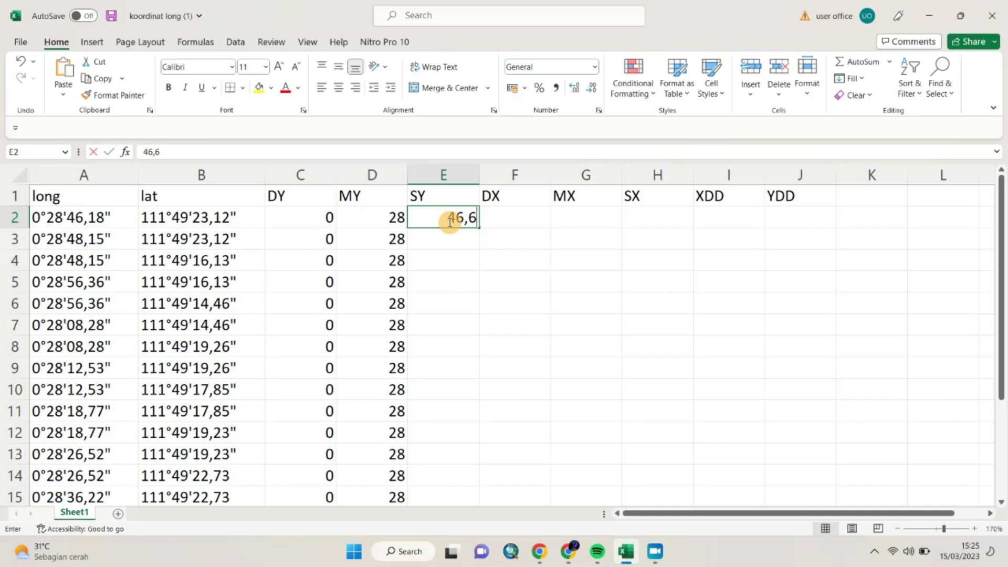
key("BackSpace")
key("BackSpace")
type(",18")
key("Return")
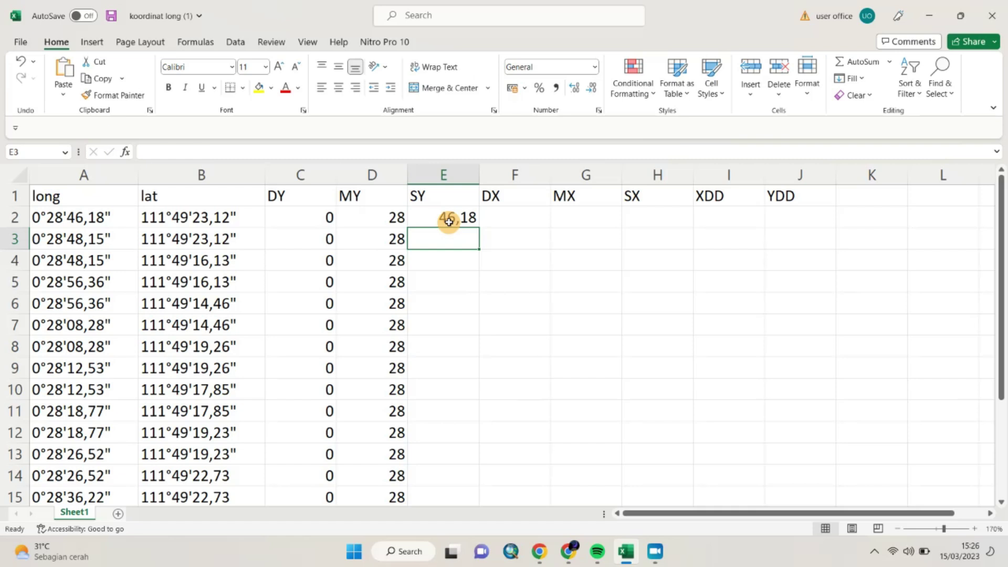
Enter 48,15 in cell E3 and 56,36 in cell E4 of the SY column.
type("48,15")
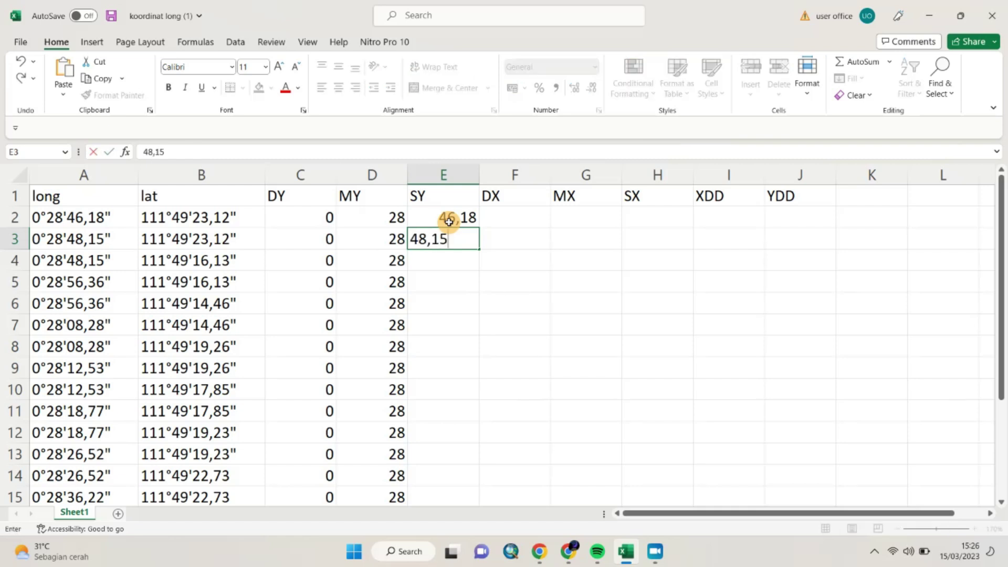
key("Return")
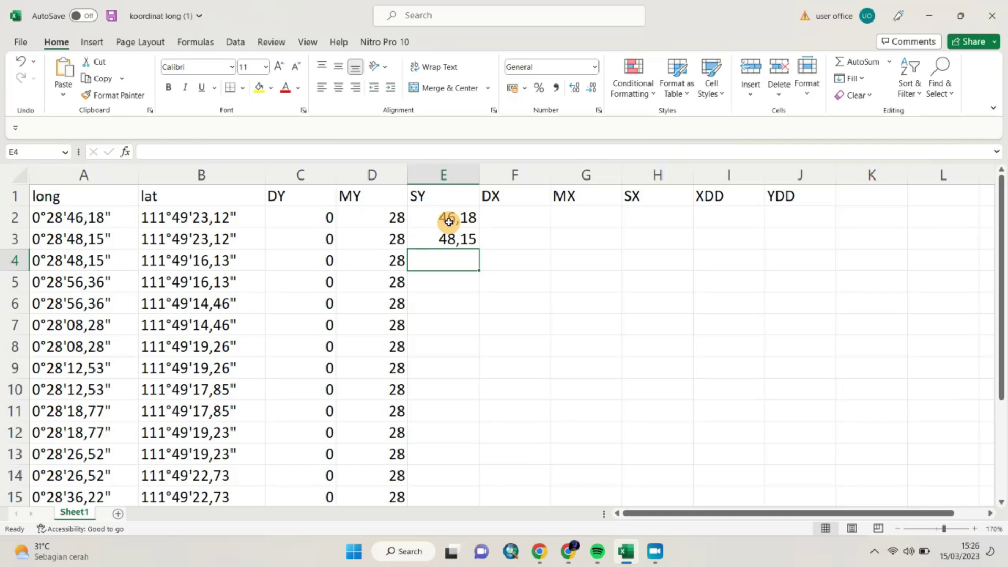
type("56,36")
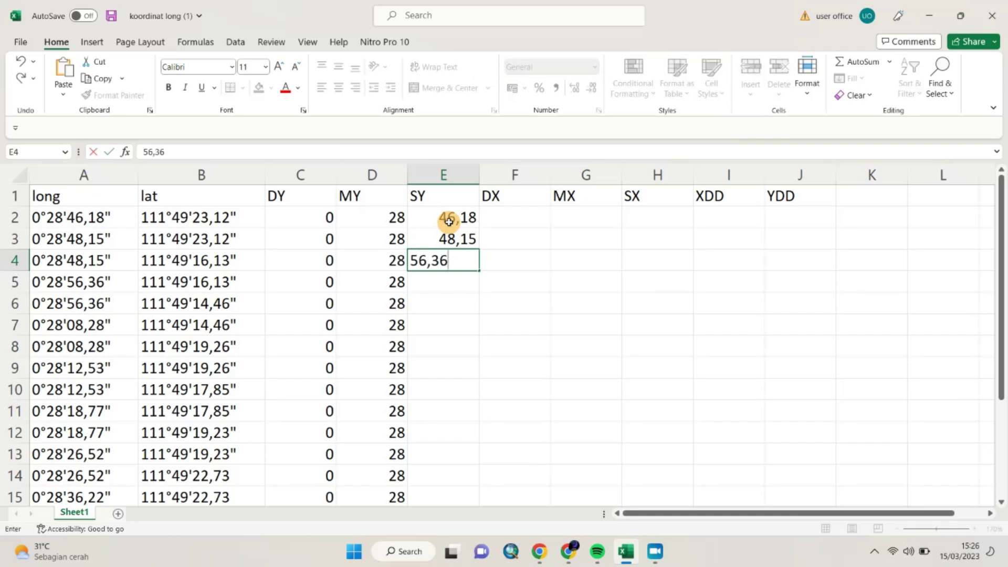
key("Return")
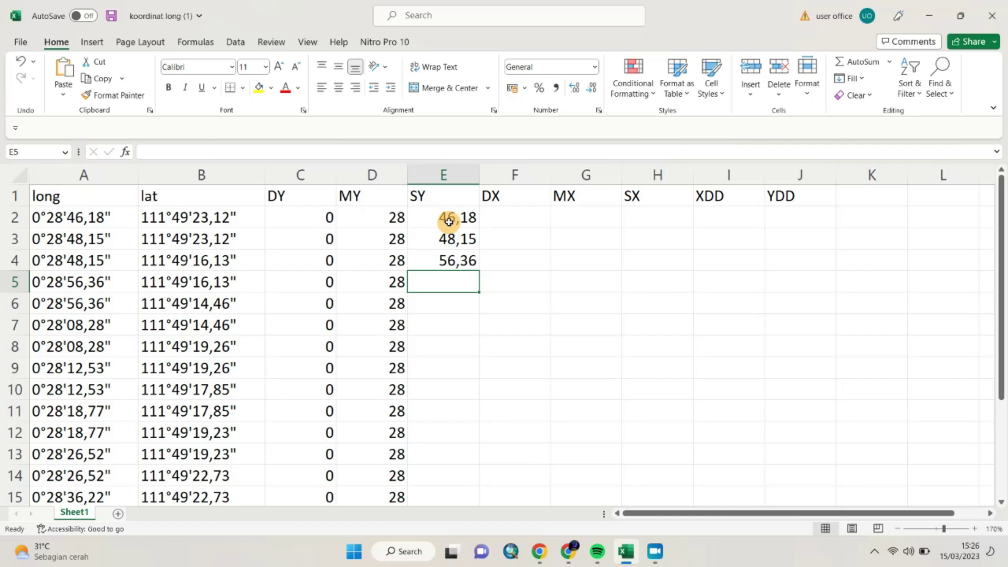
Fill 56,36 from cell E4 down to E5 and enter 8,28 in cell E6.
left_click(462, 261)
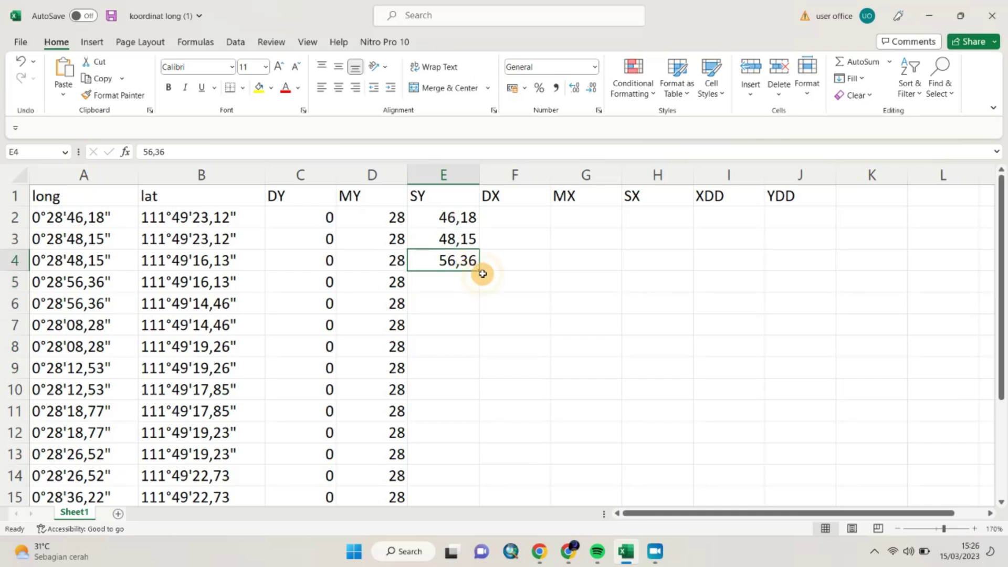
left_click_drag(481, 272, 477, 294)
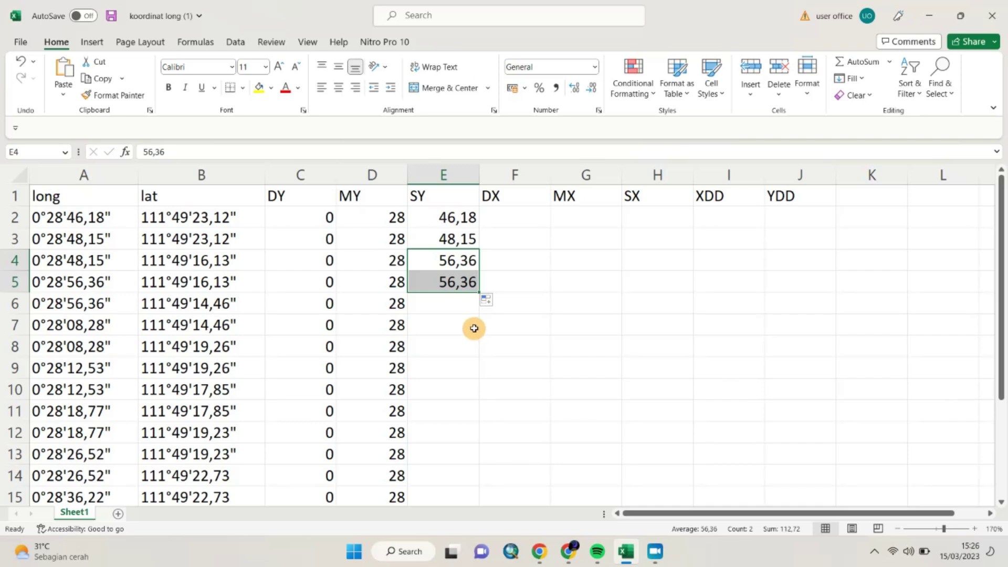
left_click(467, 307)
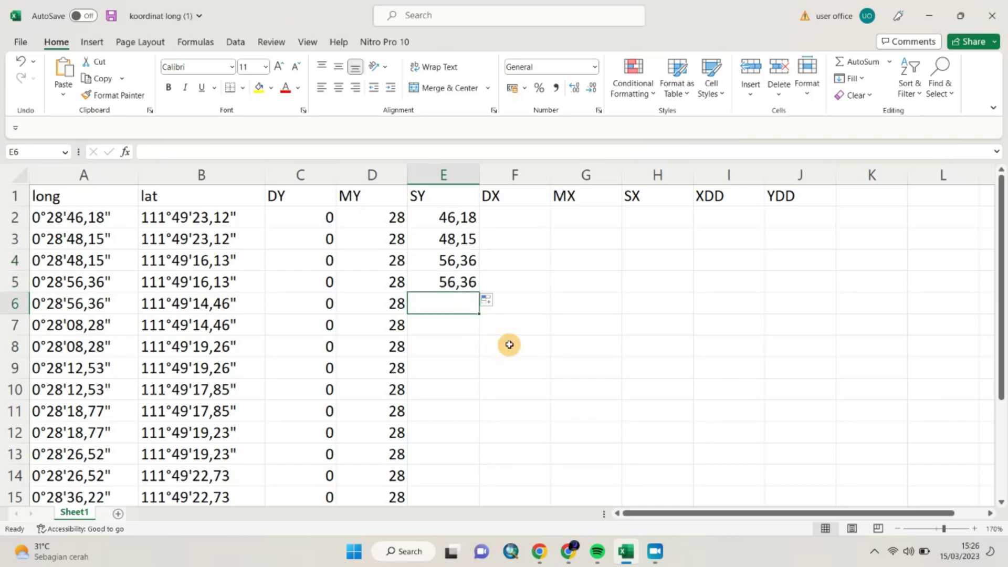
type("8,")
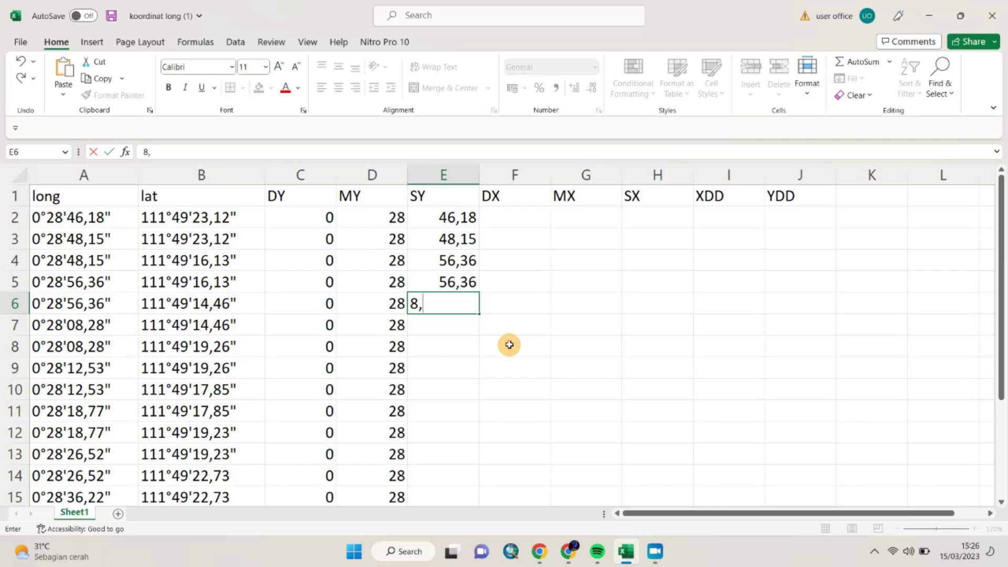
left_click(510, 344)
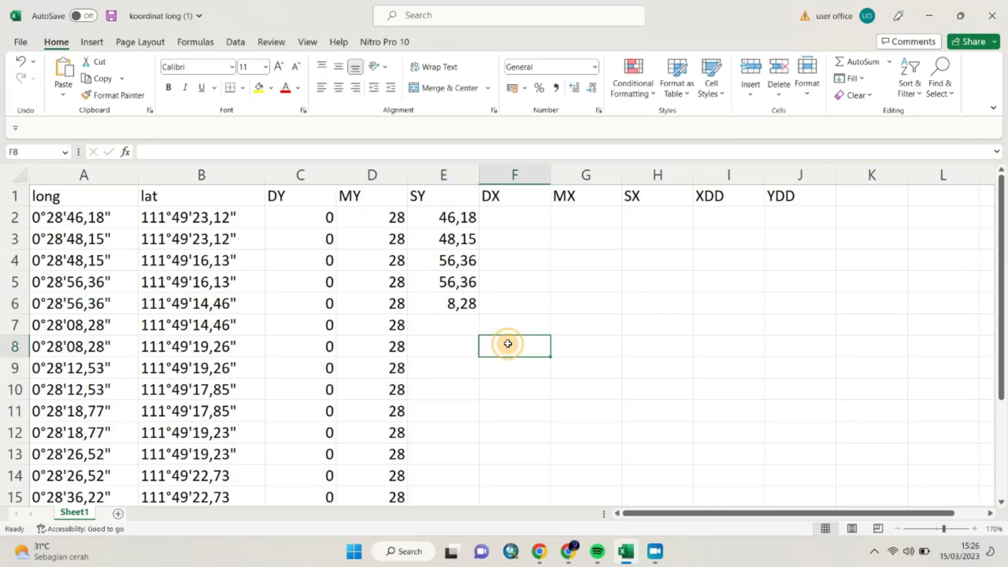
left_click(457, 217)
left_click(458, 239)
left_click(460, 259)
left_click(461, 281)
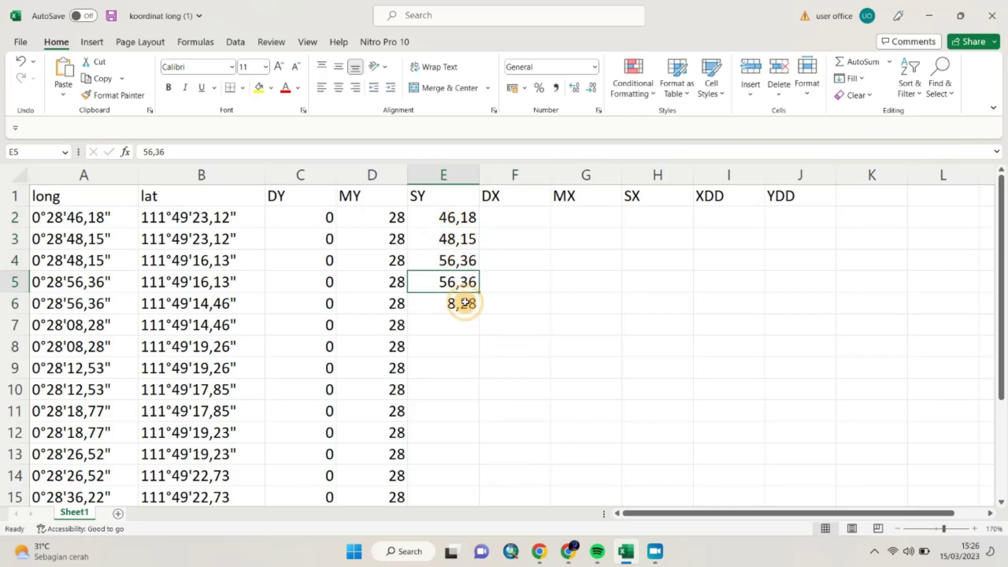
left_click(461, 301)
Delete the coordinate data in rows 7 through 17.
left_click_drag(16, 333, 6, 474)
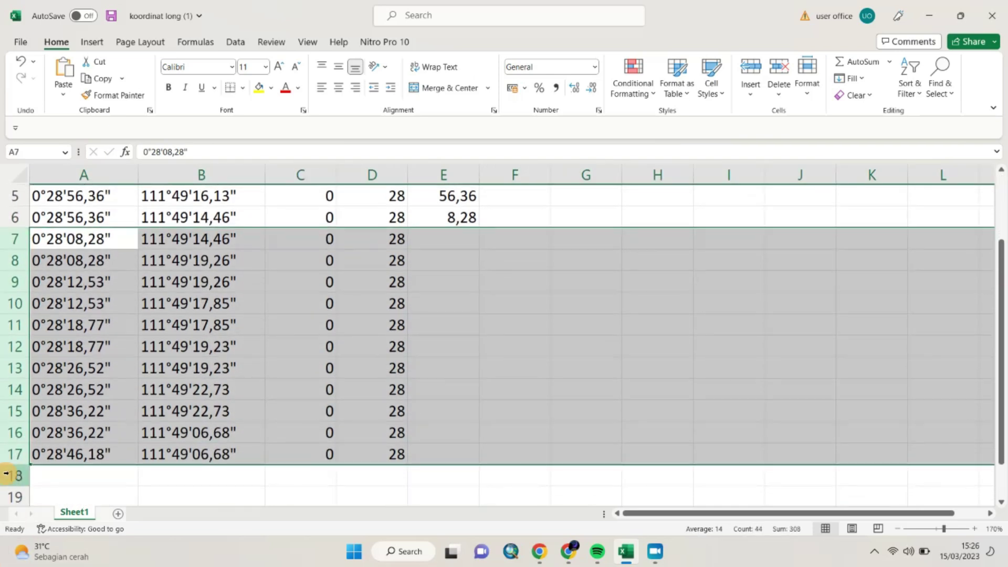
right_click(19, 389)
left_click(79, 286)
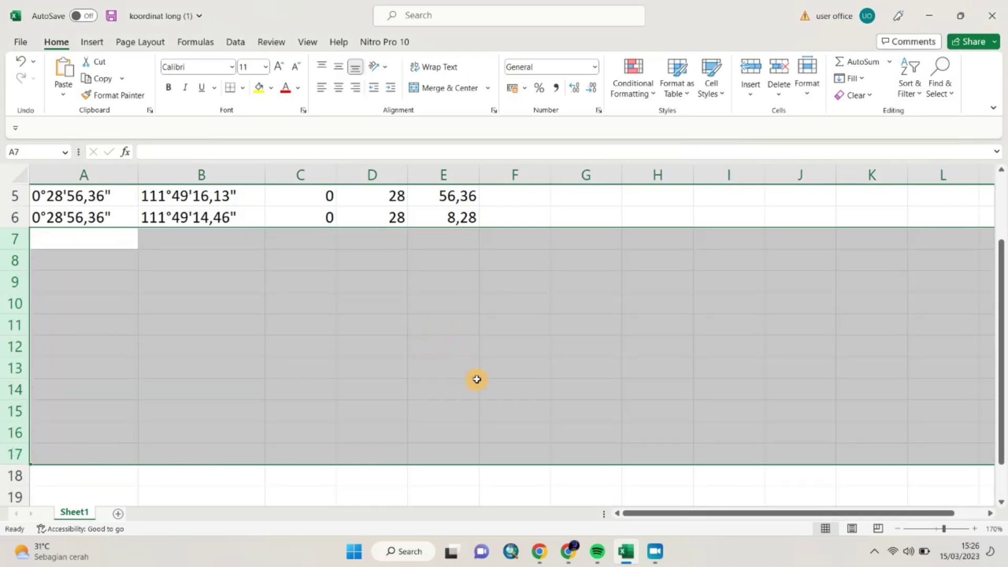
left_click_drag(477, 379, 481, 379)
Enter 111 in cell F2 and fill it down the DX column through row 6.
scroll(470, 380, "up", 2)
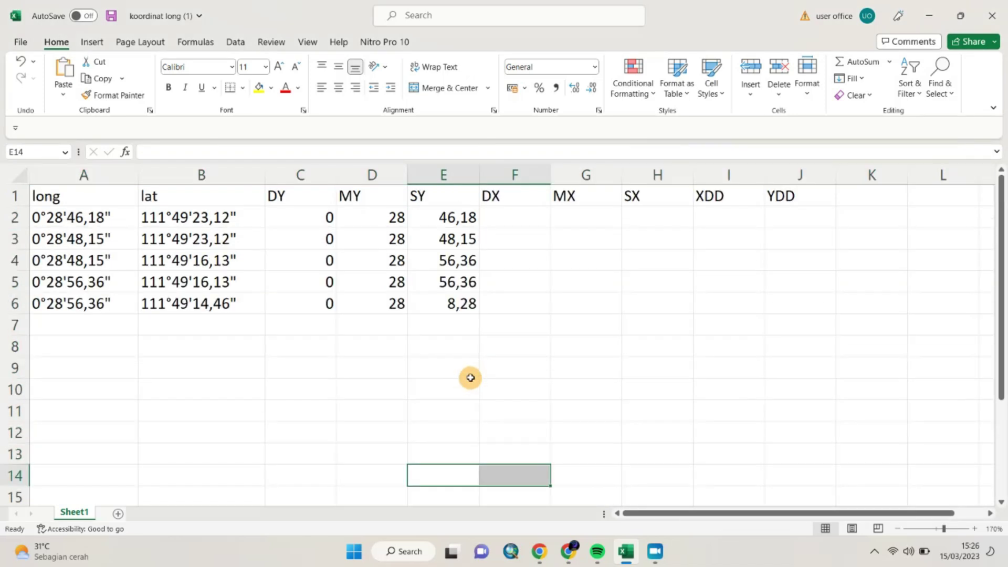
left_click(500, 220)
type("111")
left_click(533, 304)
left_click(527, 220)
left_click_drag(550, 229, 551, 304)
left_click(537, 361)
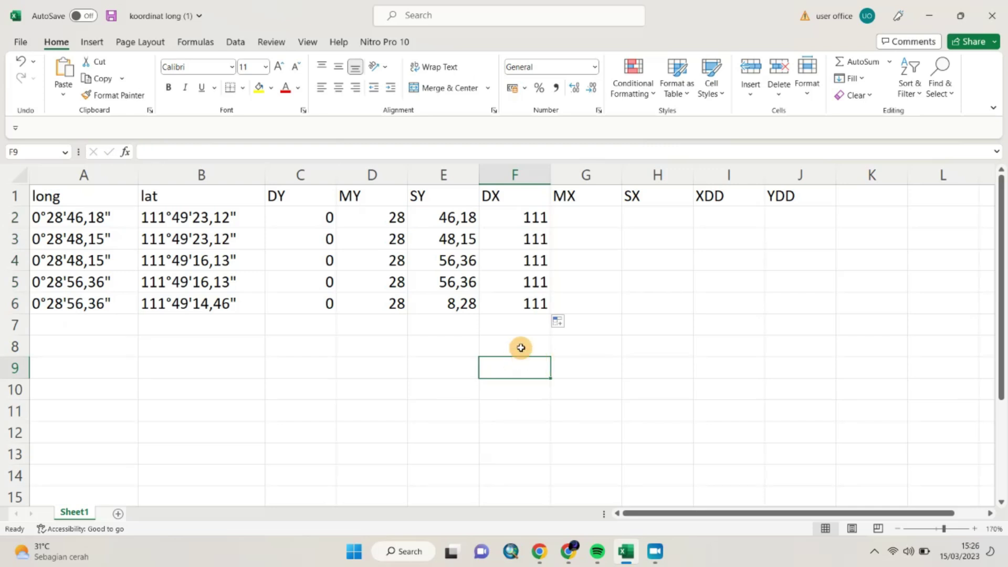
Enter 49 in cell G2 and fill it down the MX column through row 6.
left_click(590, 217)
type("49")
left_click(589, 281)
left_click(589, 219)
left_click_drag(621, 226, 616, 308)
left_click(608, 346)
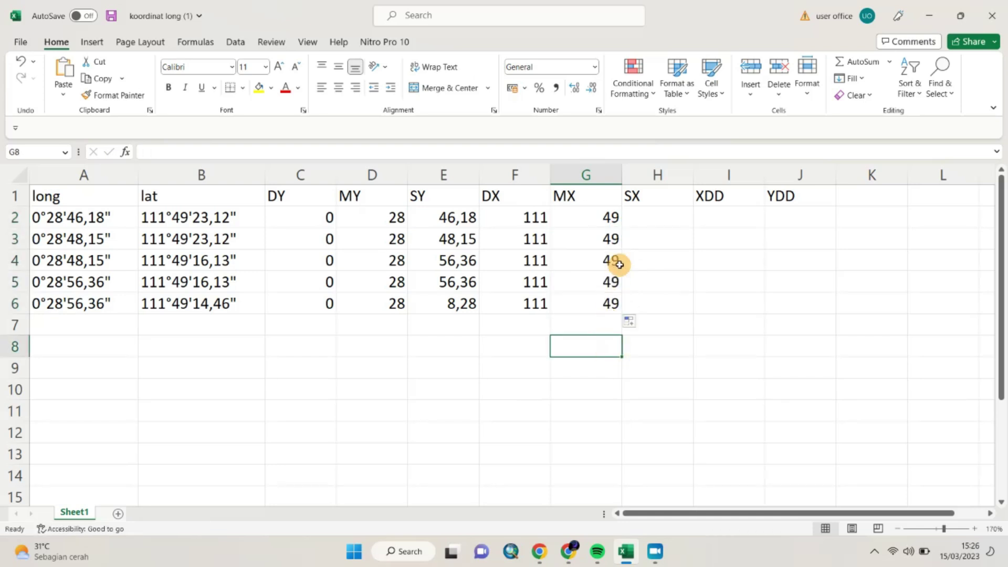
Enter 23,12 in cell H2 of the SX column and fill it down to H3.
double_click(646, 217)
type("23")
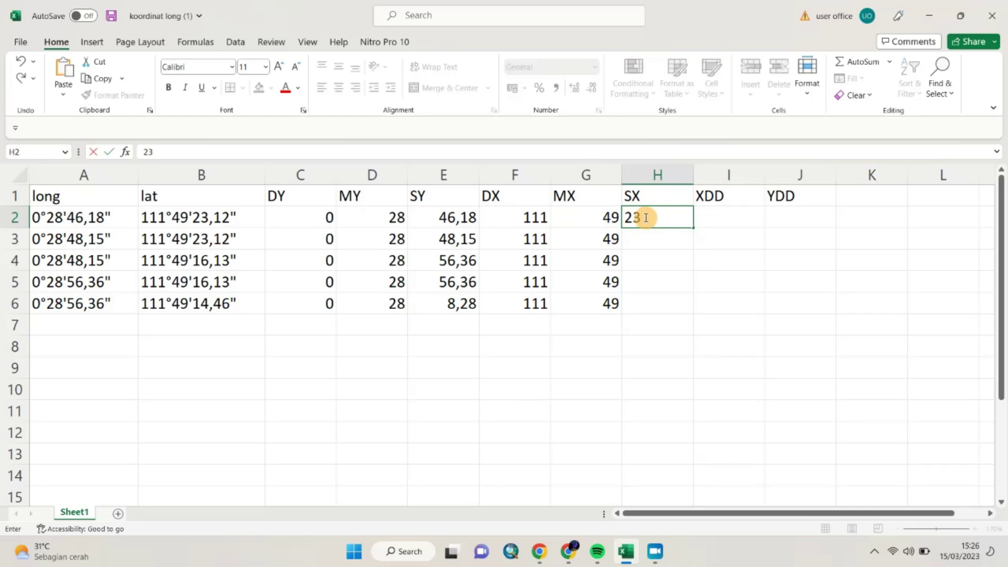
type(",12")
left_click(659, 278)
left_click(671, 223)
left_click_drag(691, 230, 682, 243)
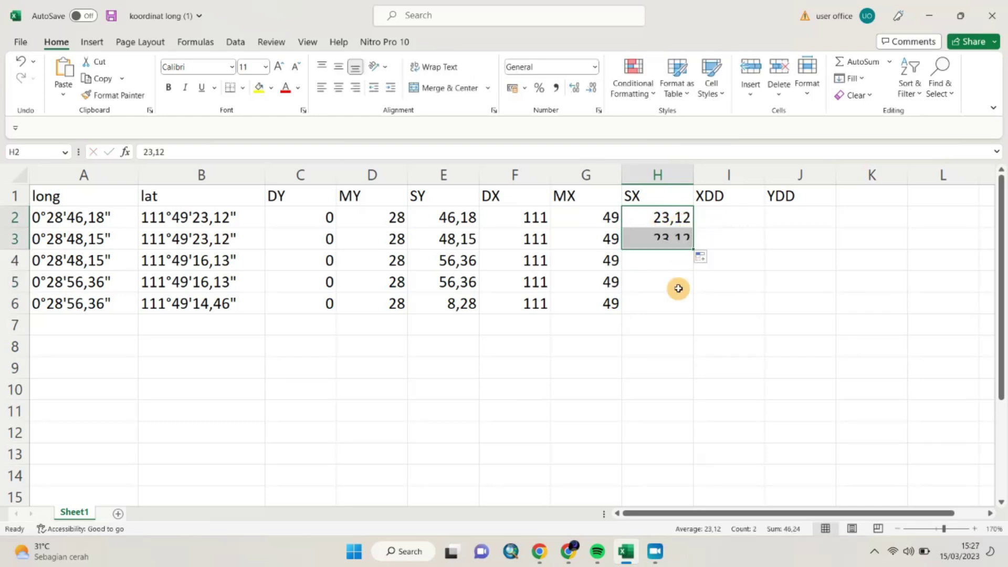
Enter 16,13 in cell H4 of the SX column and fill it down to H5.
left_click(669, 258)
type("1")
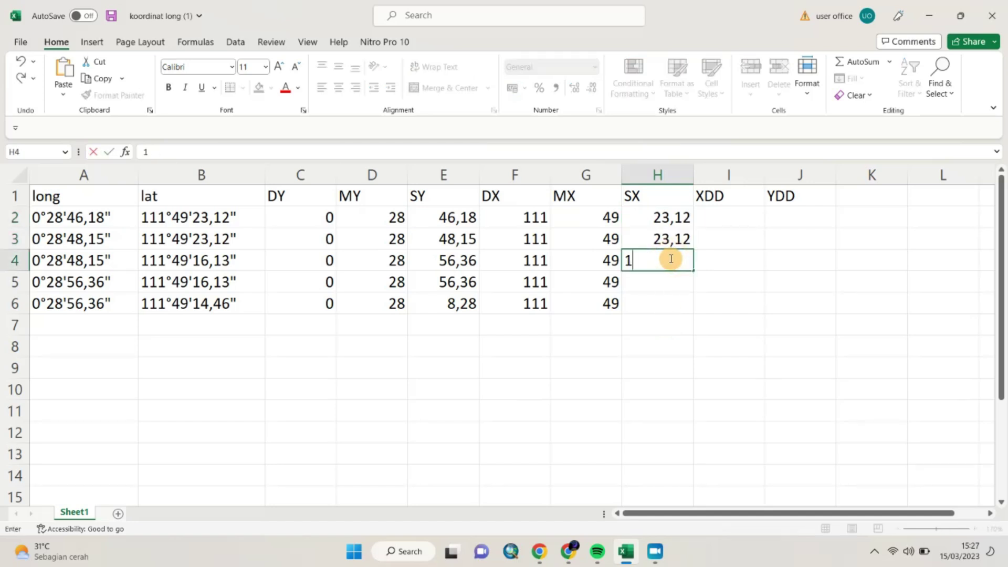
type("6,13")
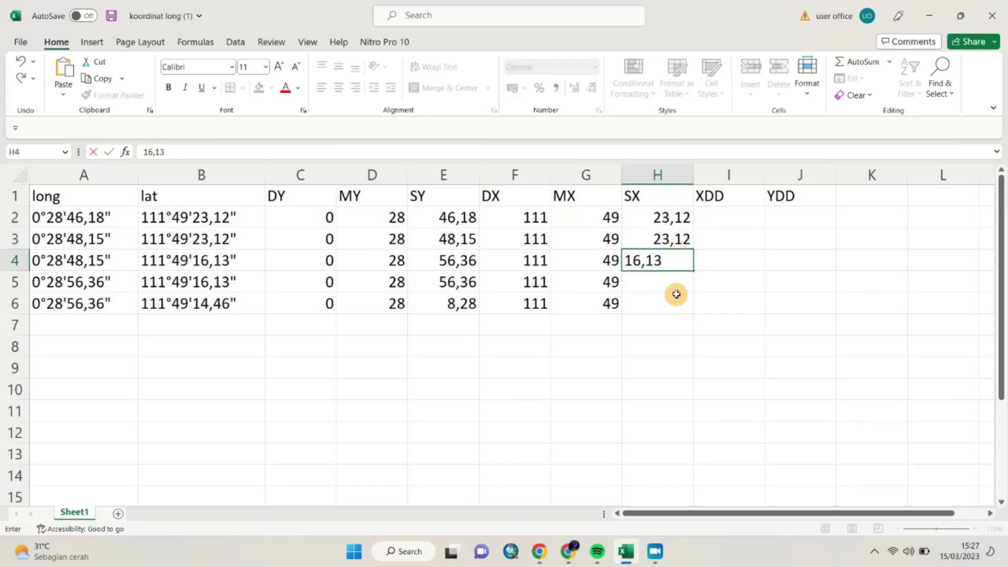
left_click(682, 344)
left_click(685, 265)
left_click_drag(687, 270, 693, 290)
left_click(687, 340)
Enter 14,46 in cell H6 of the SX column.
left_click(678, 302)
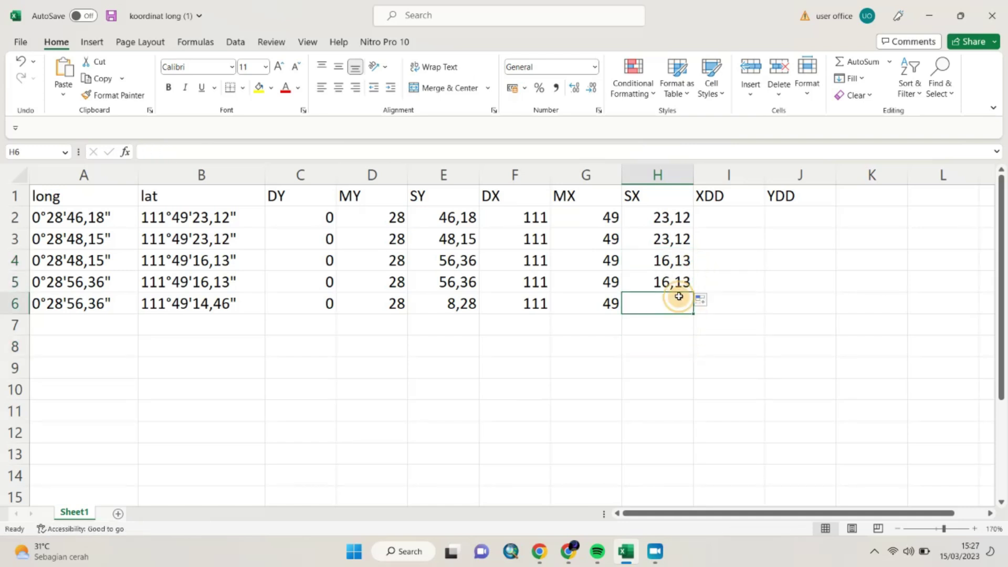
type("14")
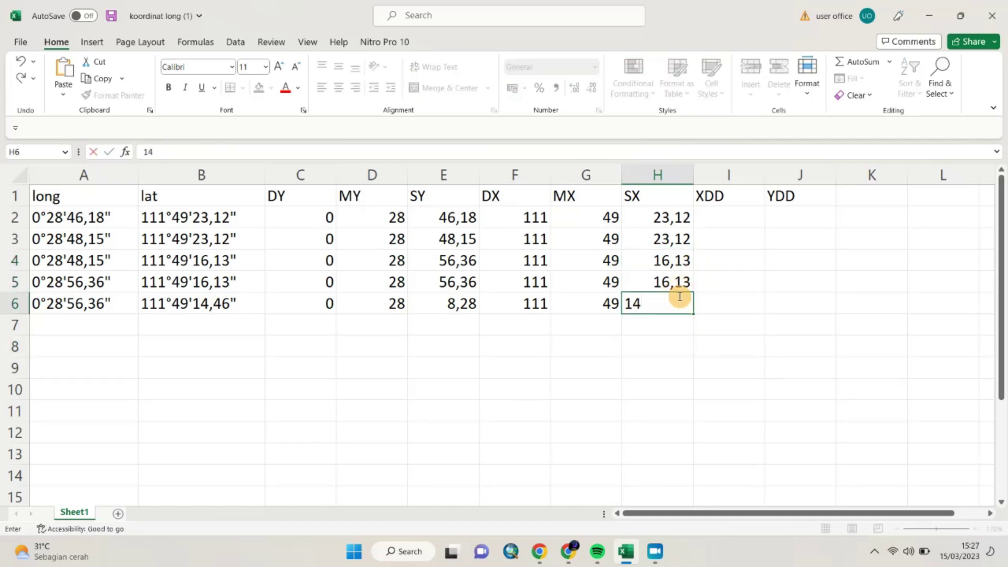
type(",46")
left_click(676, 358)
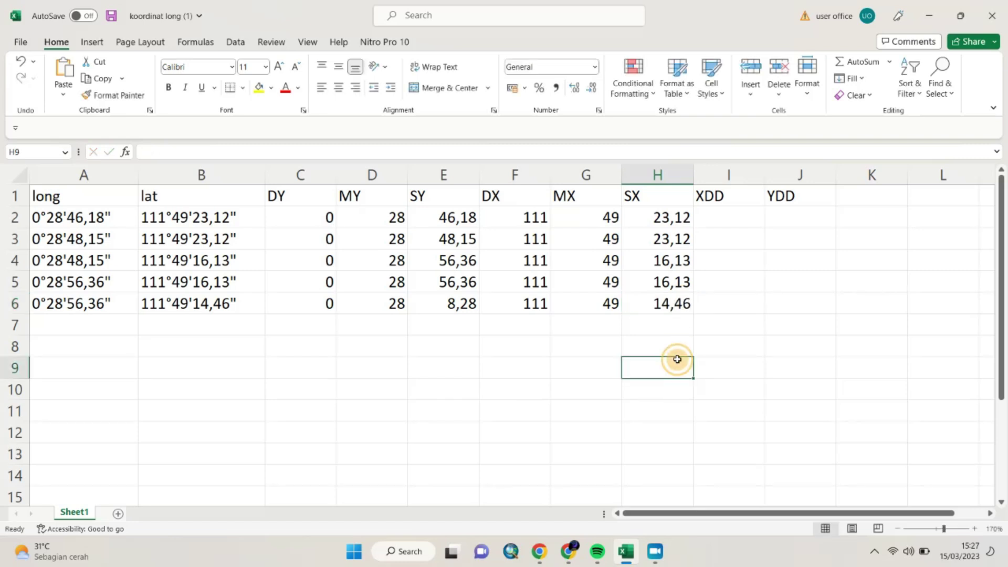
Highlight the XDD and YDD cells I2 through J6 with a yellow fill.
left_click_drag(747, 218, 800, 307)
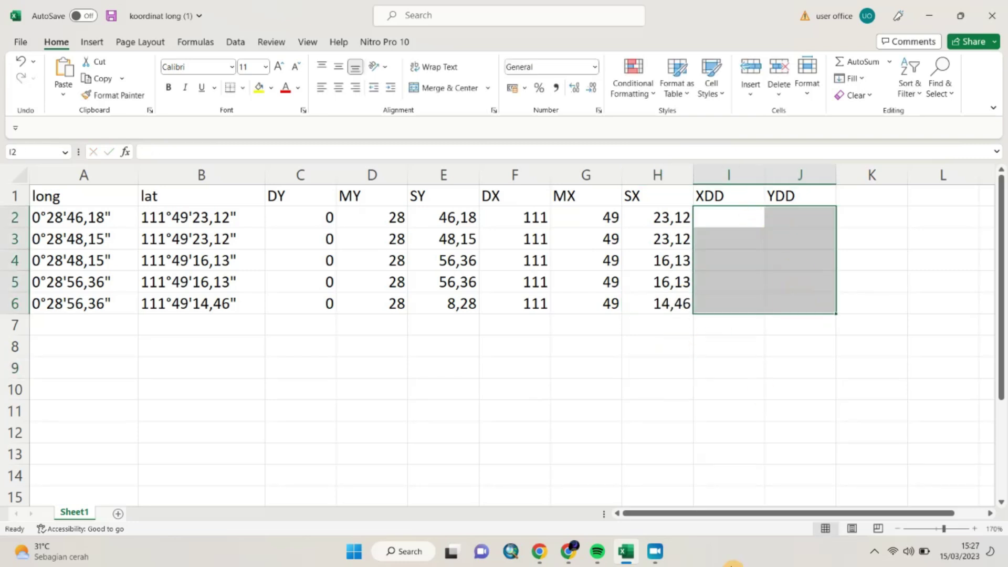
left_click(258, 87)
left_click(866, 305)
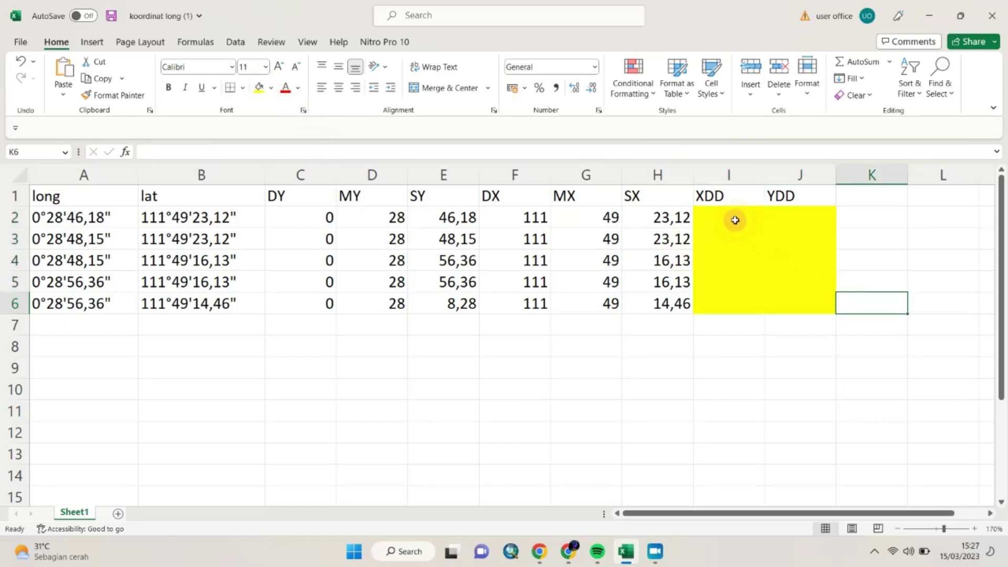
left_click(734, 220)
type("=")
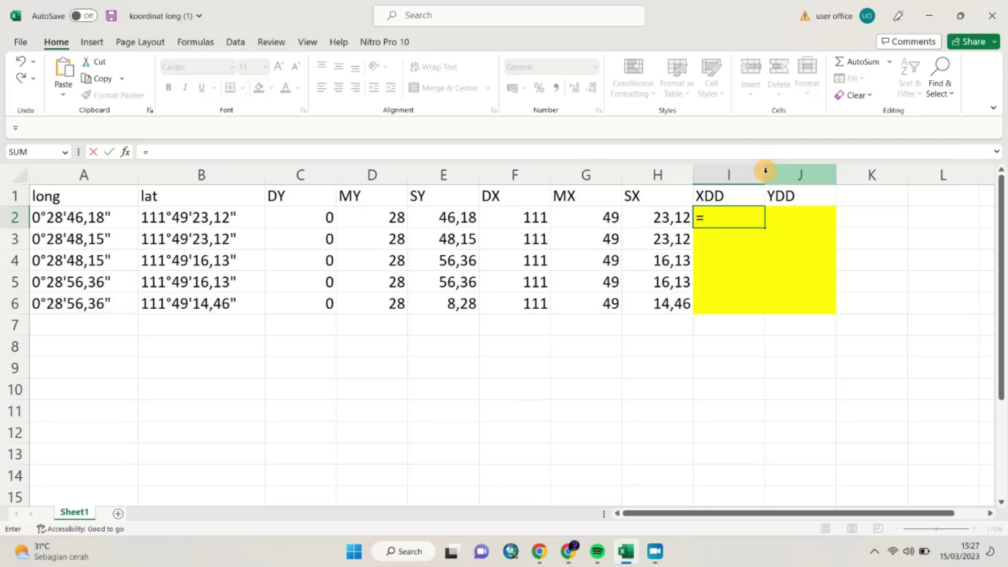
key("Escape")
Widen the XDD column (column I) to 21,11.
left_click(740, 264)
left_click_drag(766, 174, 869, 180)
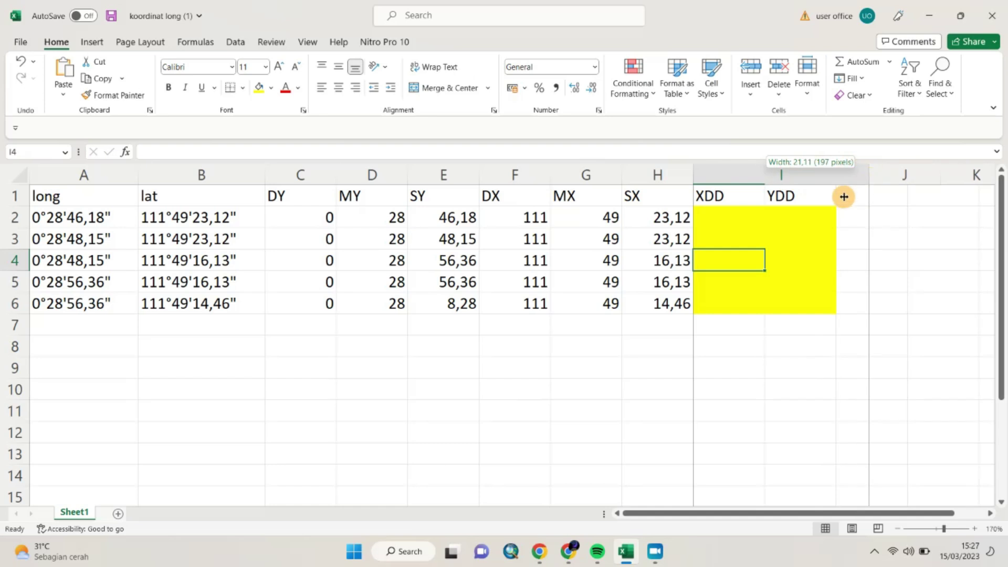
Enter the formula =F2+(G2/60)+(H2/3600) in XDD cell I2.
left_click(722, 217)
type("=")
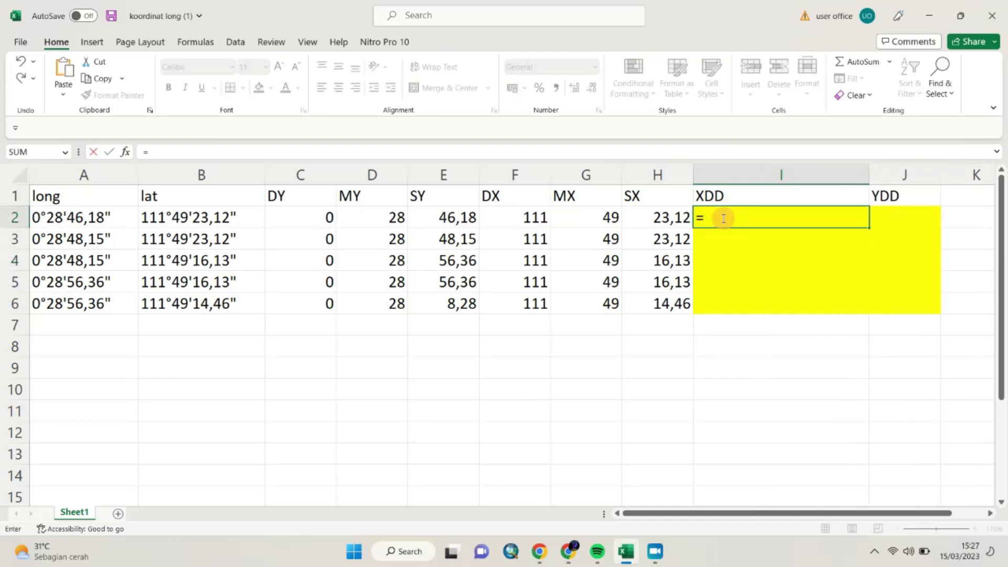
left_click(533, 218)
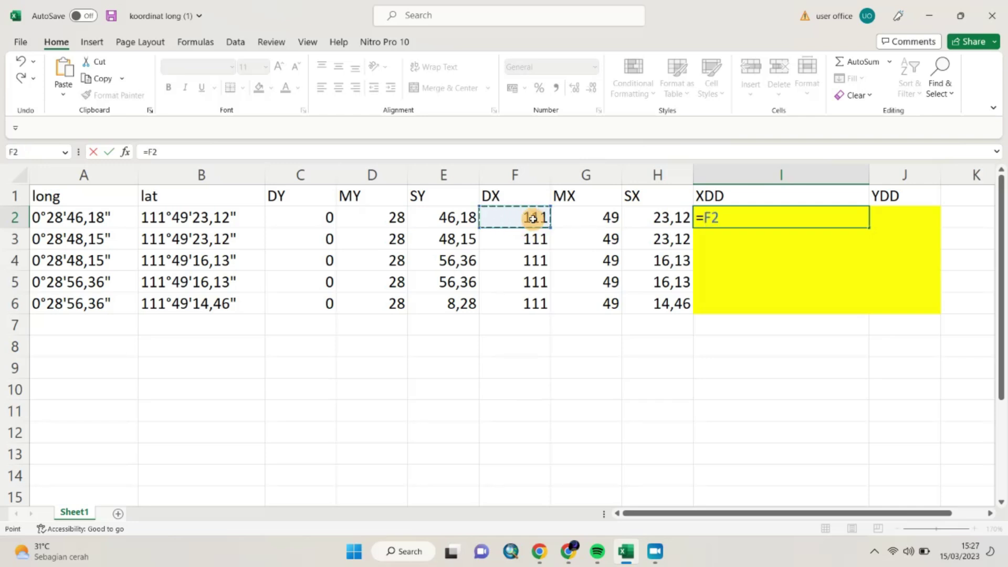
type("+(")
left_click(579, 216)
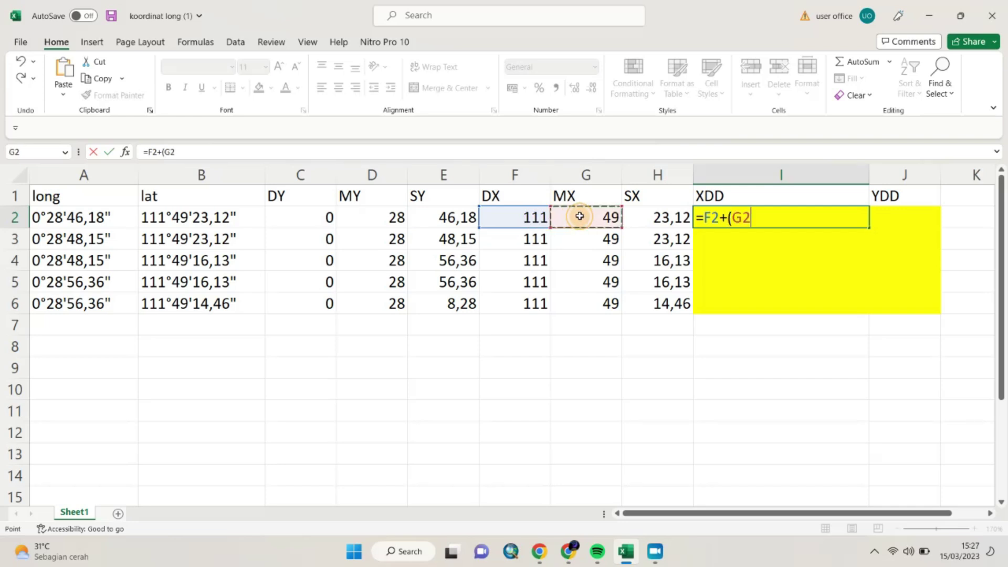
type("/60)+")
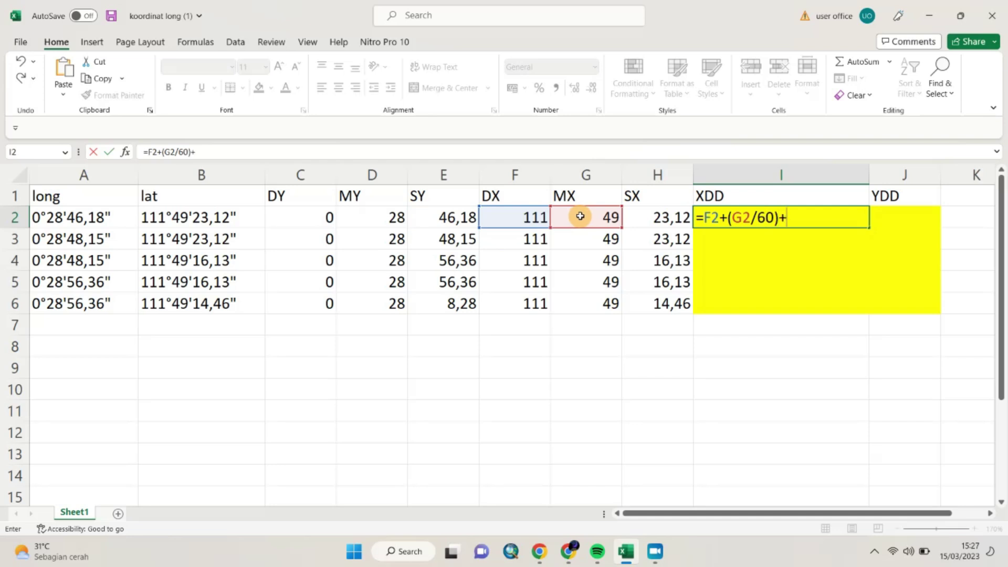
type("(")
left_click(659, 217)
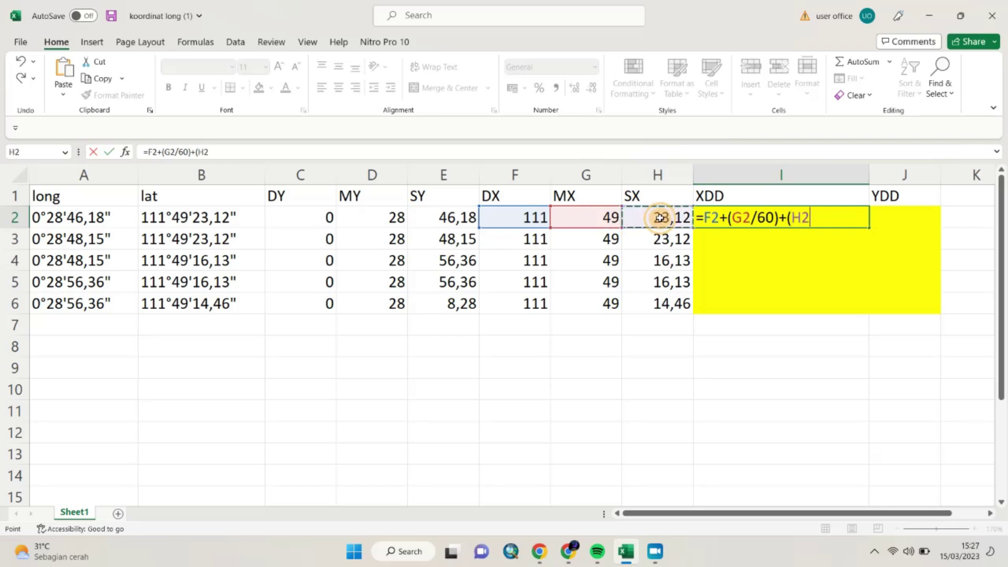
type("/3600")
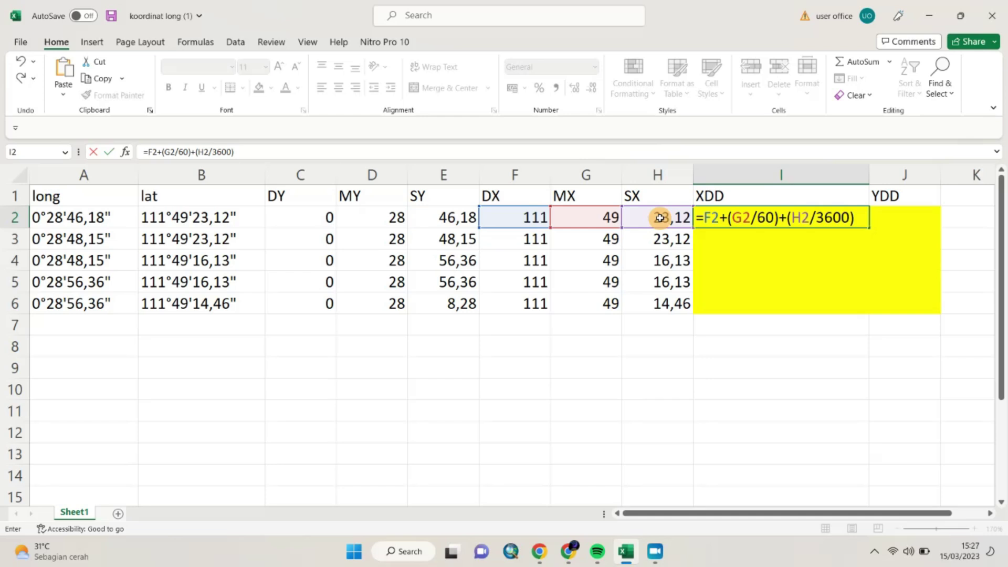
key("Return")
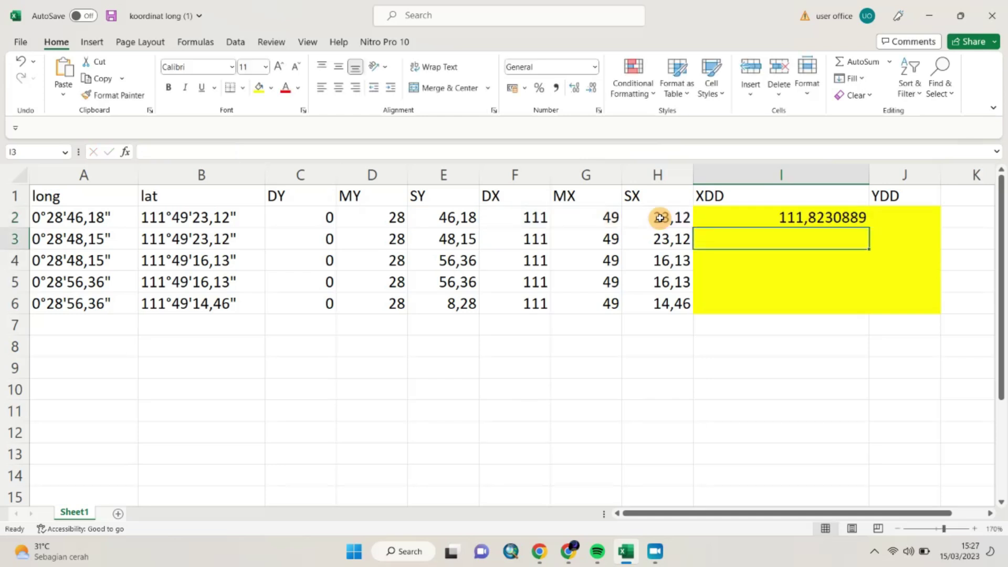
Copy the XDD formula from cell I2 into cells I3 through I6.
left_click(786, 214)
key("ctrl+c")
left_click_drag(771, 231, 769, 298)
key("ctrl+v")
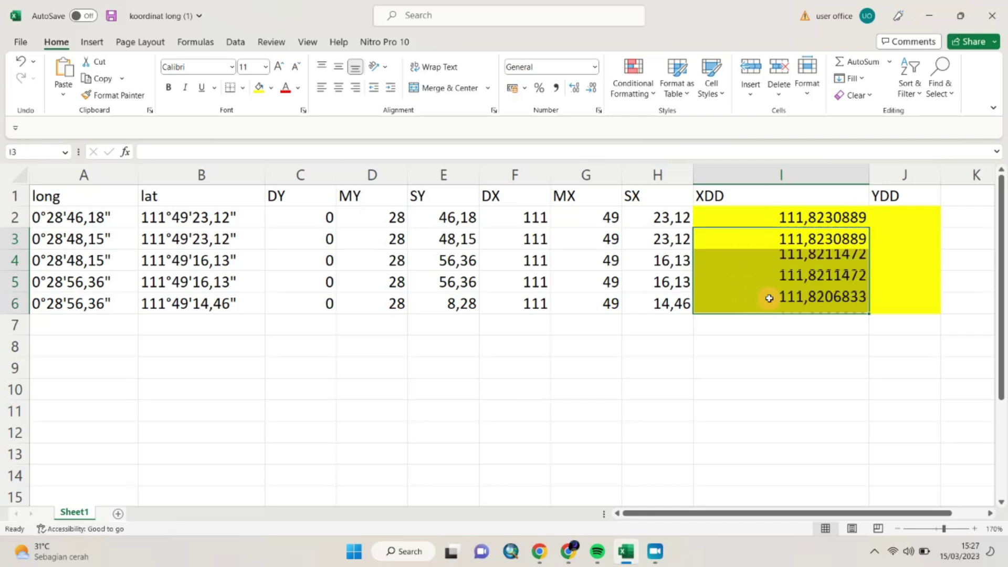
Narrow the XDD column (column I) and widen the YDD column (column J).
left_click(840, 363)
left_click_drag(868, 175, 770, 198)
left_click(805, 214)
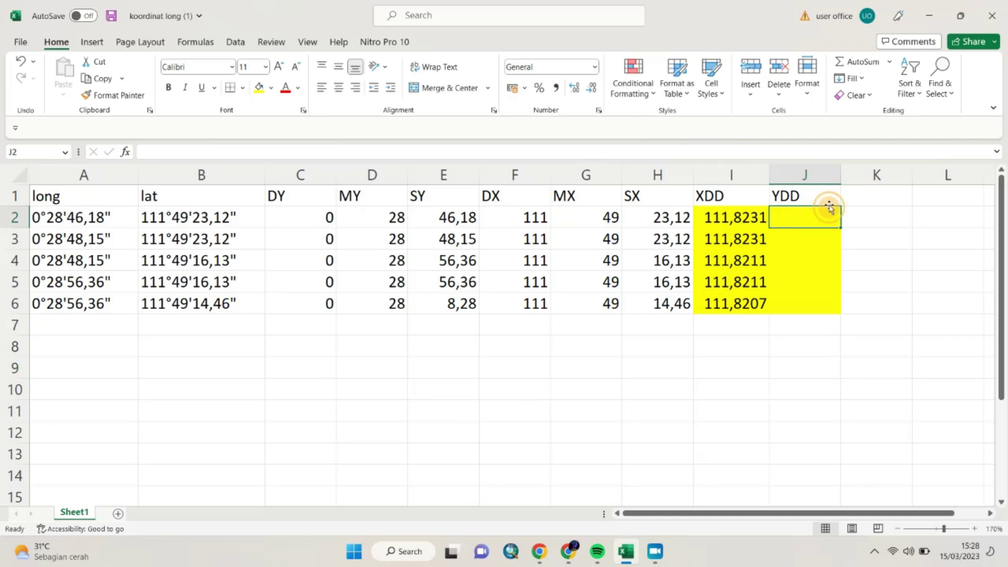
left_click_drag(841, 175, 925, 196)
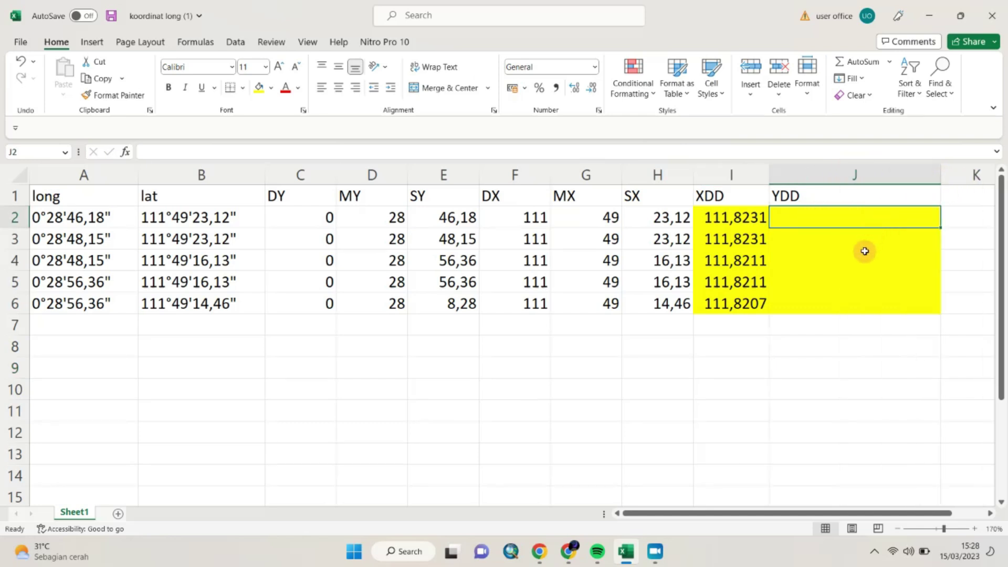
Enter the formula =C2+(D2/60)+(E2/3600) in YDD cell J2.
type("=")
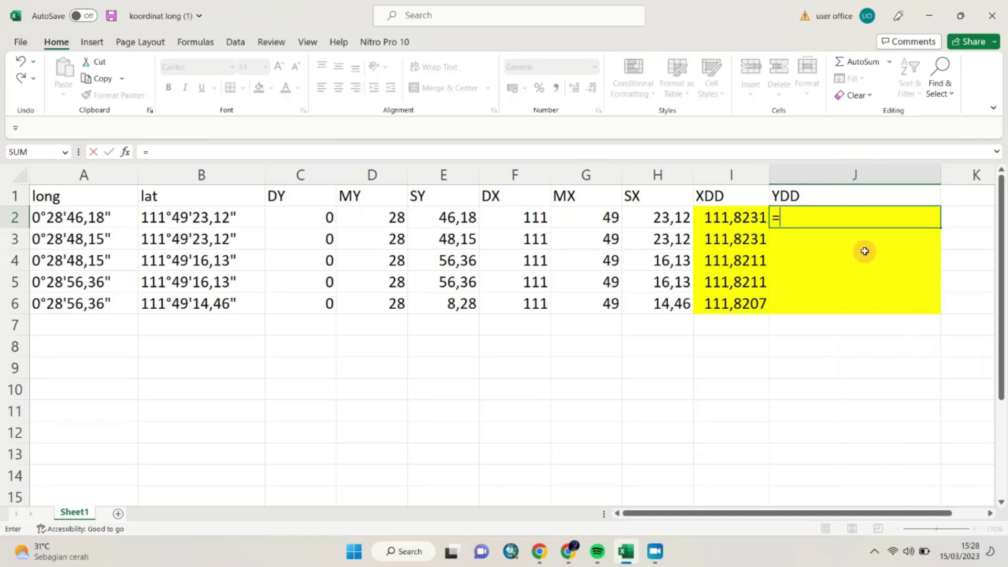
left_click(307, 217)
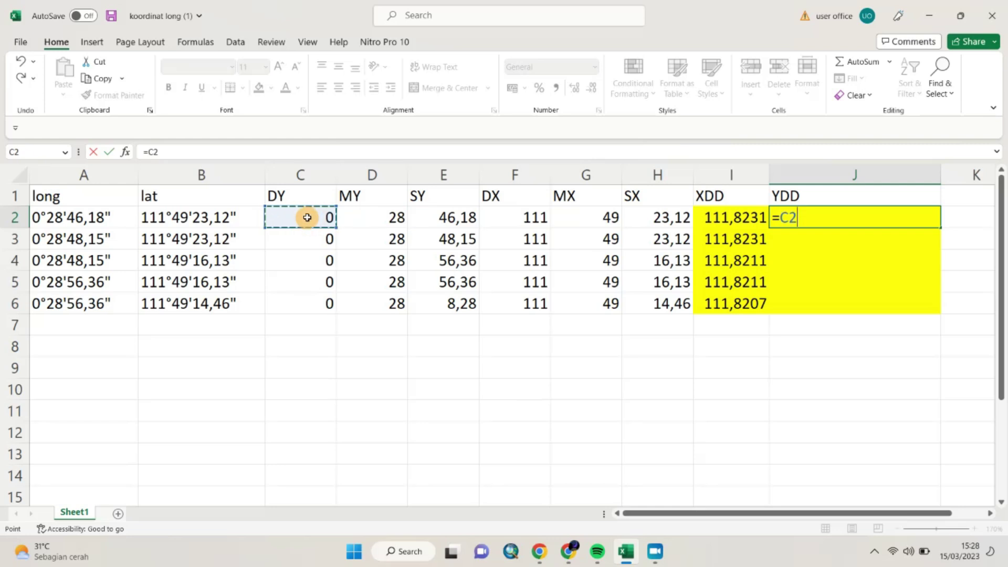
type("+(")
left_click(367, 217)
type("/60)+")
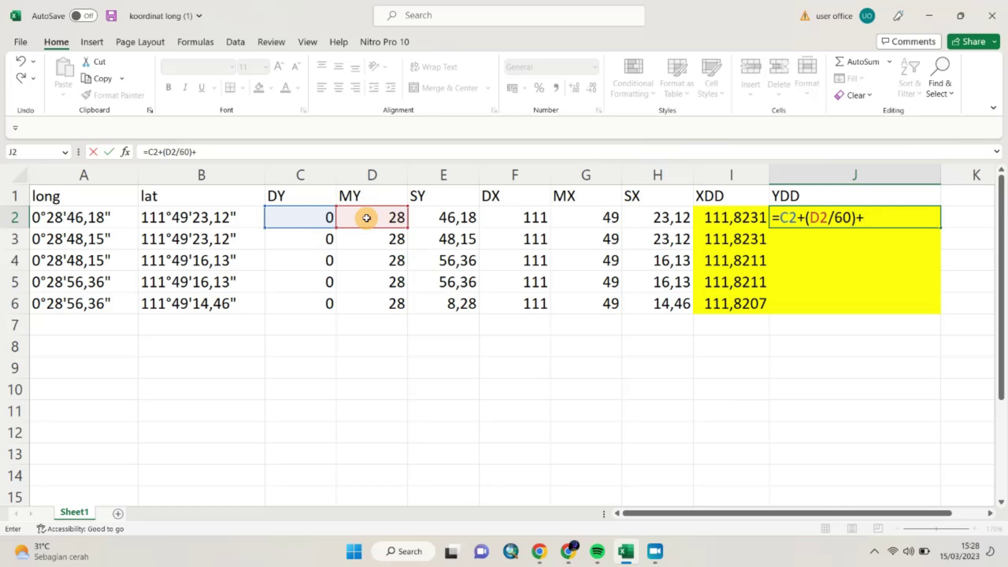
type("(")
left_click(428, 219)
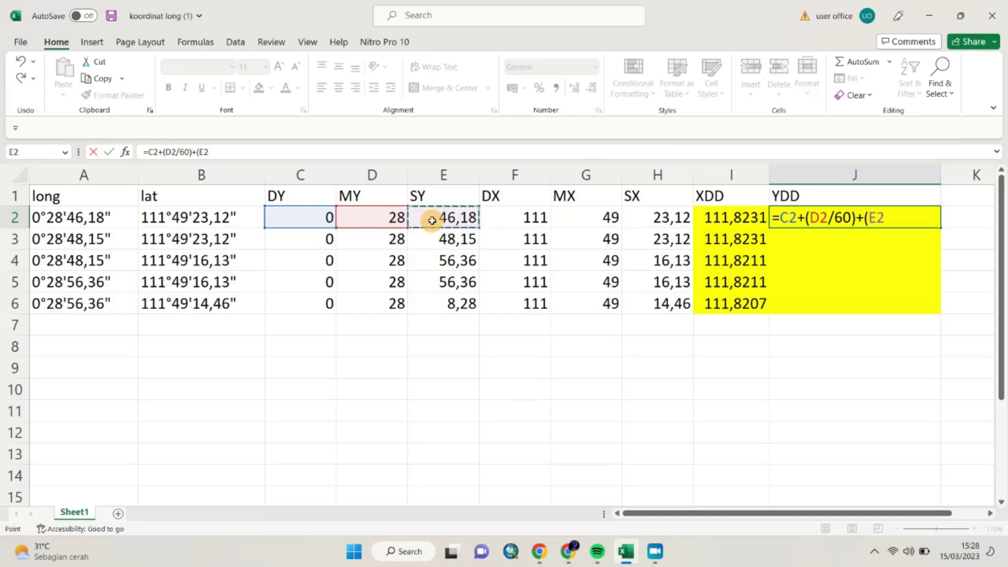
type("/3600")
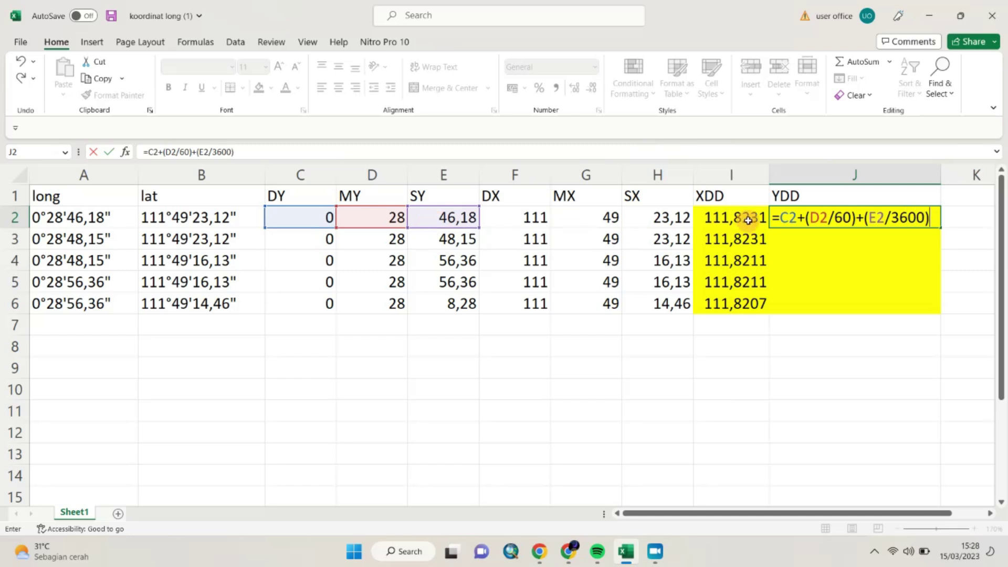
left_click(261, 154)
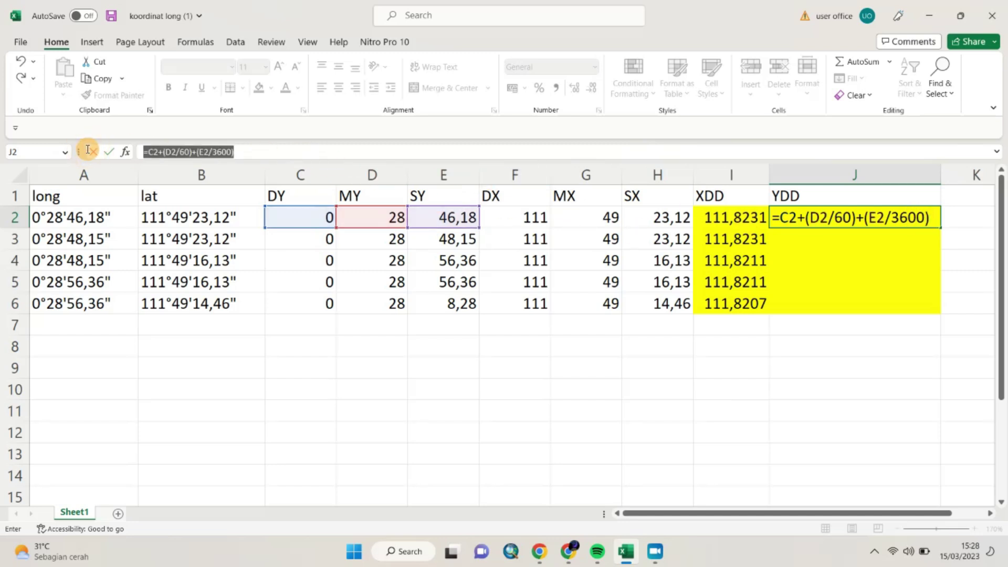
left_click(931, 216)
left_click_drag(931, 216, 463, 420)
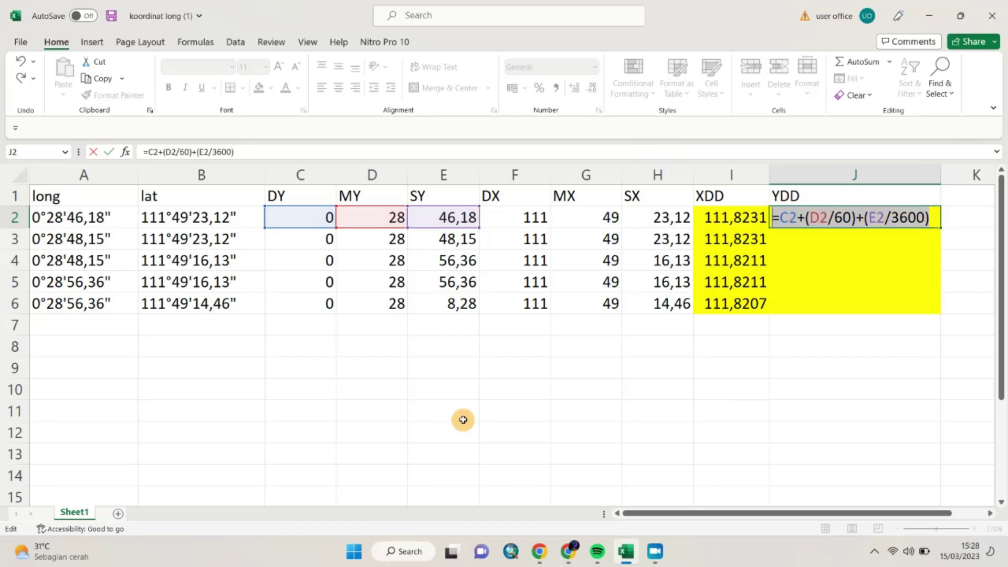
key("Return")
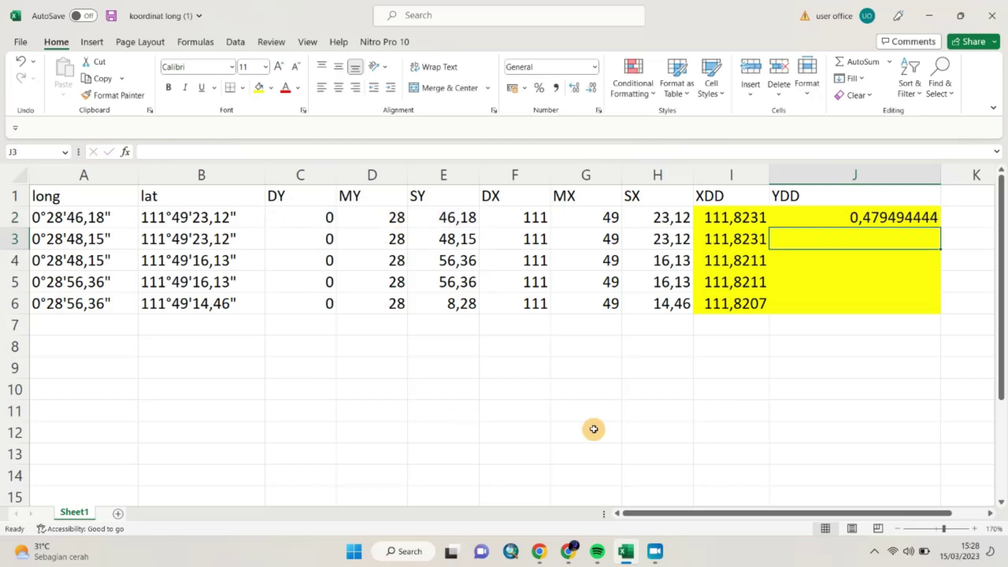
Fill the YDD formula from cell J2 down to J6.
left_click(899, 221)
left_click_drag(943, 231, 941, 310)
left_click(882, 372)
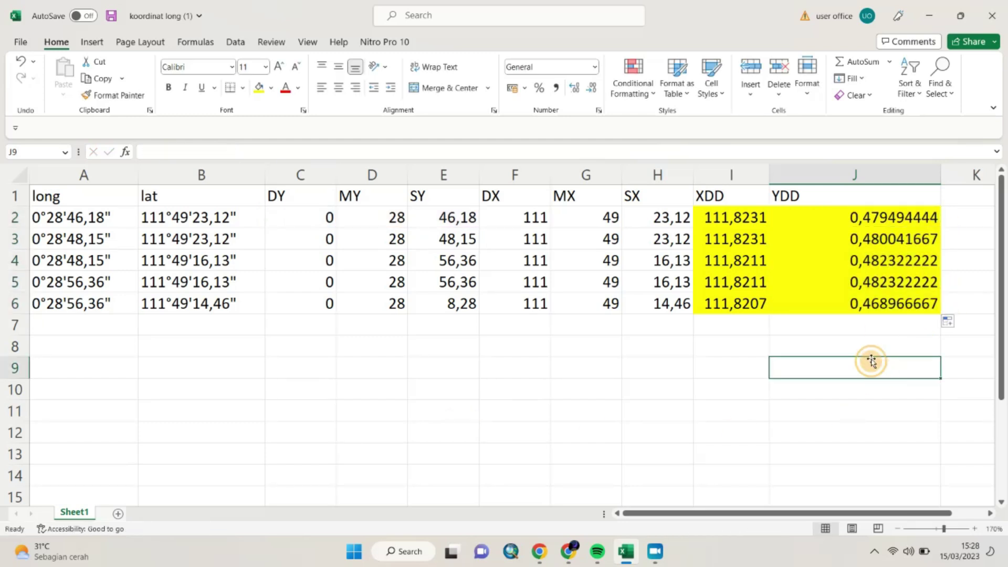
Review the conversion formula in XDD cell I2 in full, leaving it as it is.
left_click(735, 218)
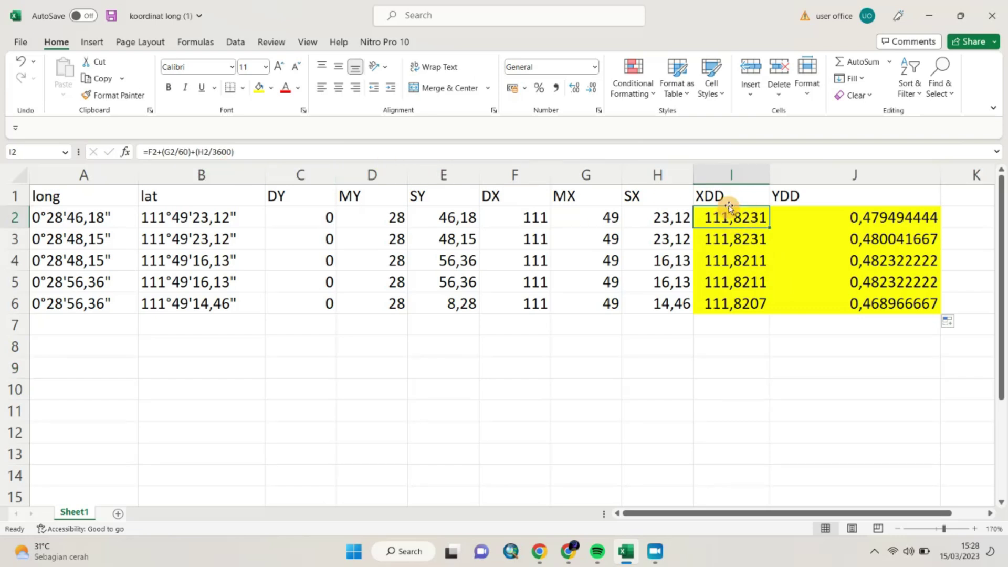
double_click(731, 217)
left_click_drag(871, 219, 678, 228)
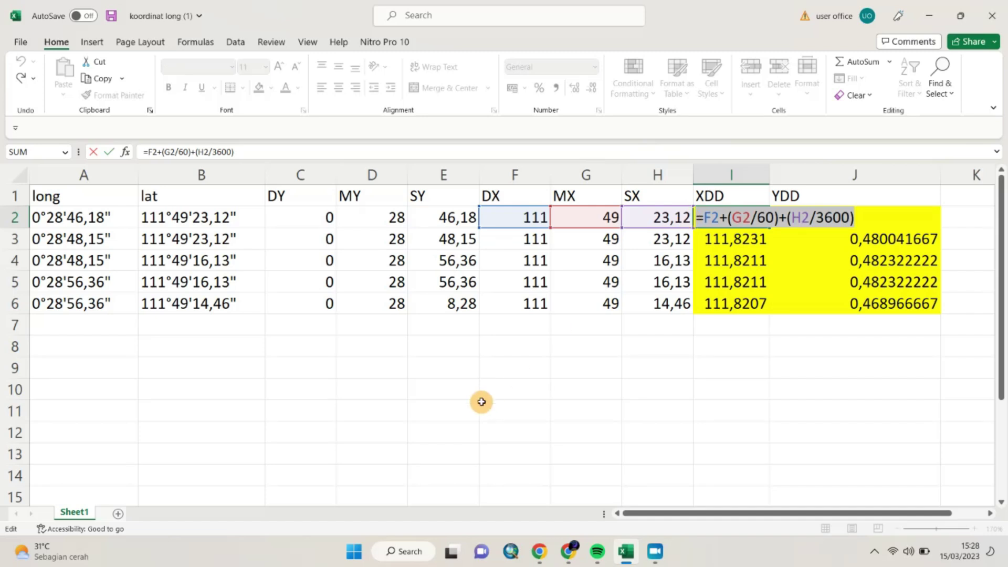
key("Return")
Narrow the YDD column (column J) to roughly the width of the XDD column.
left_click(855, 367)
left_click_drag(940, 180, 838, 214)
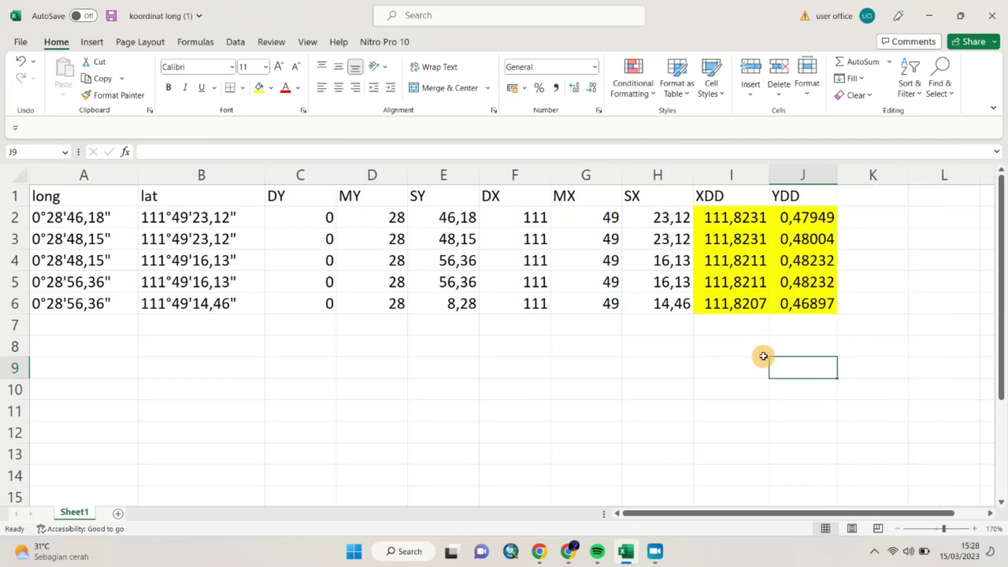
left_click(727, 407)
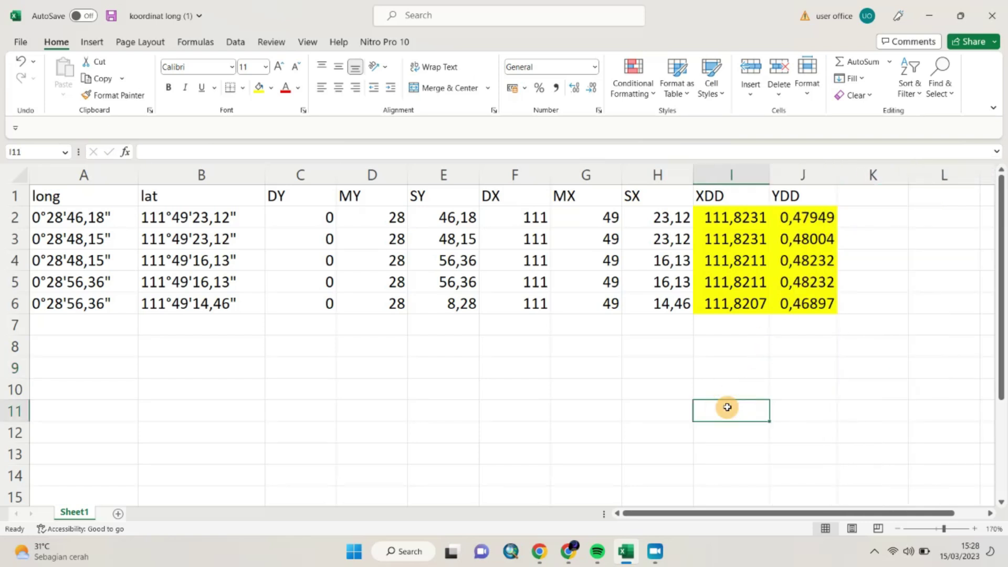
Check the converted XDD and YDD coordinate pairs row by row, from row 2 through row 6.
left_click(723, 216)
left_click(786, 222)
left_click(741, 240)
left_click(795, 240)
left_click(746, 261)
left_click(787, 268)
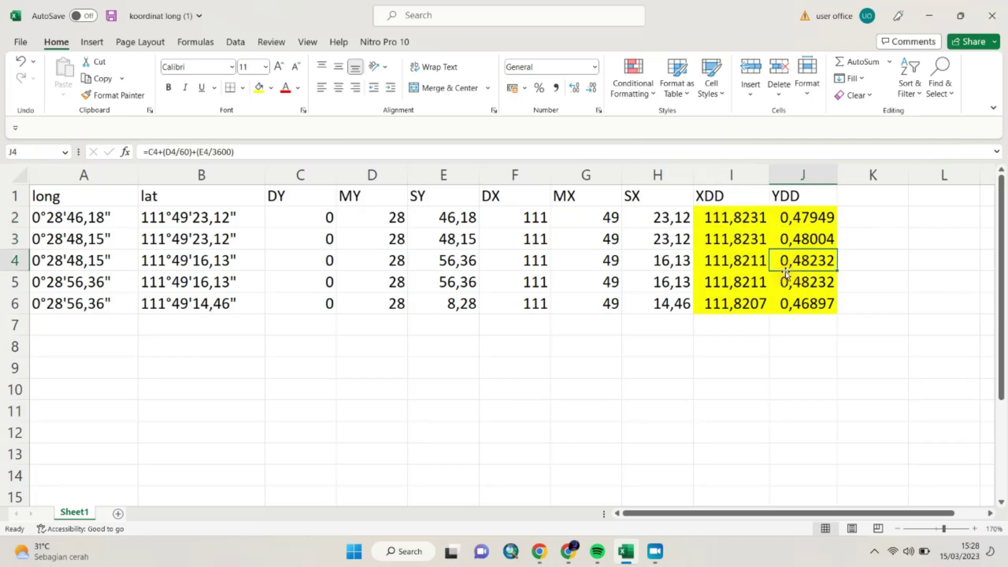
left_click(743, 282)
left_click(785, 283)
left_click(737, 309)
left_click(794, 307)
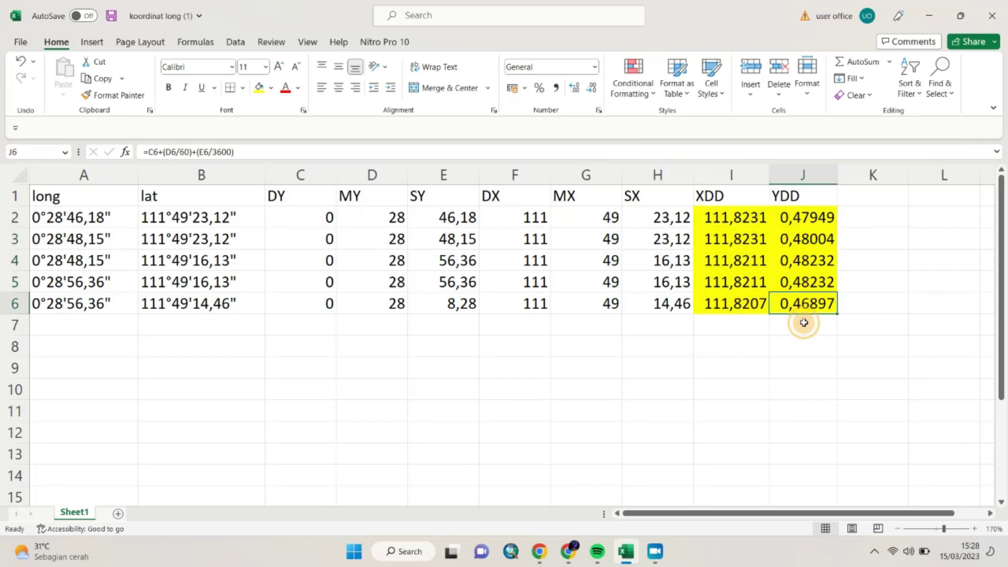
Save a copy of the workbook on DataA (D:) as "koordinat long (1)LATIHAN" in Excel 97-2003 Workbook format.
left_click(24, 42)
left_click(33, 218)
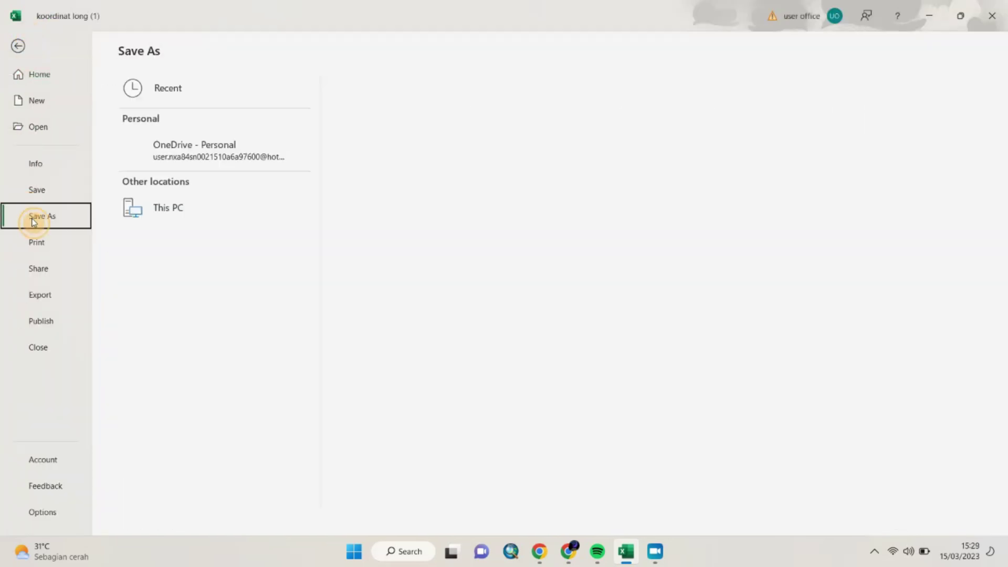
left_click(196, 272)
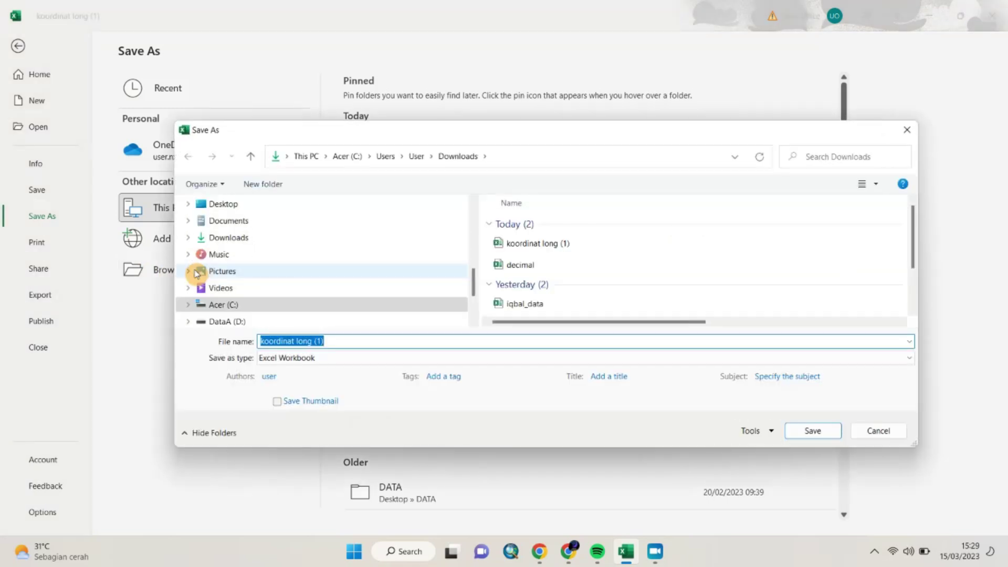
left_click(287, 359)
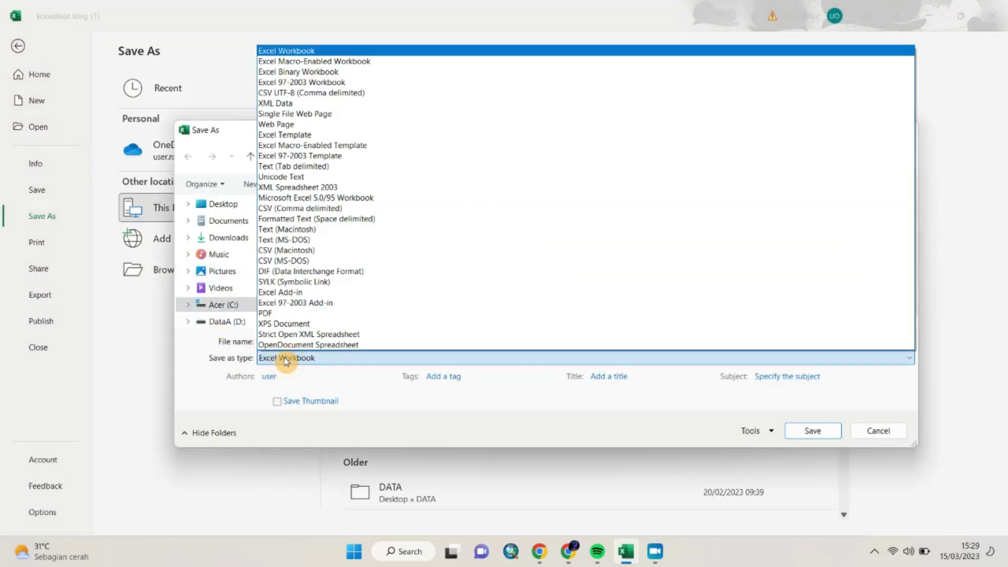
left_click(289, 83)
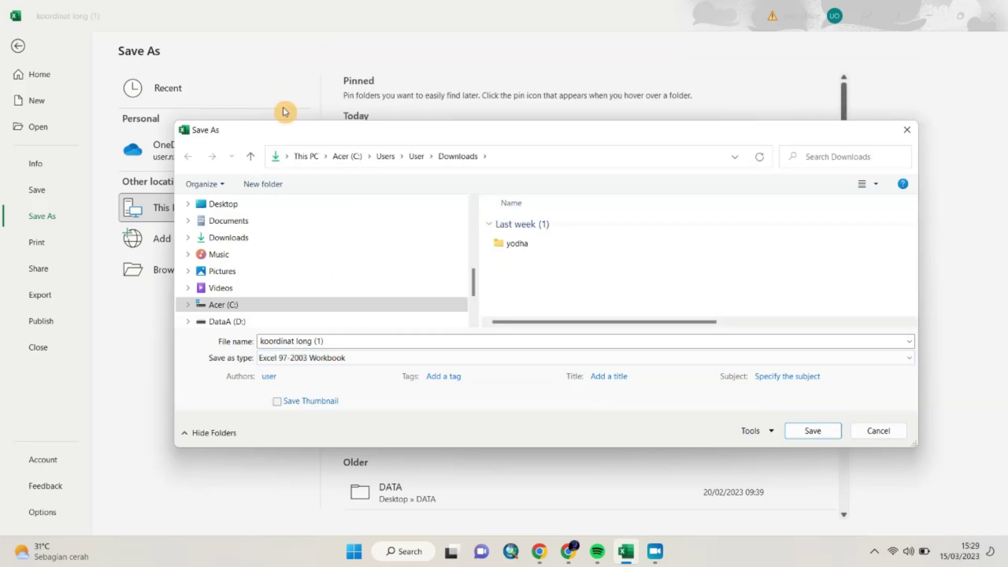
left_click(219, 321)
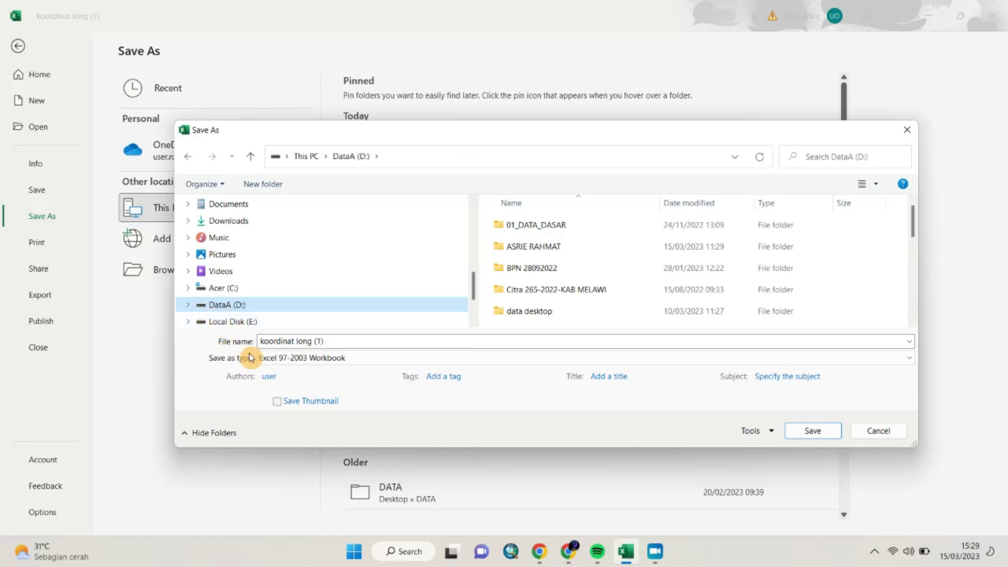
left_click(360, 341)
left_click(362, 341)
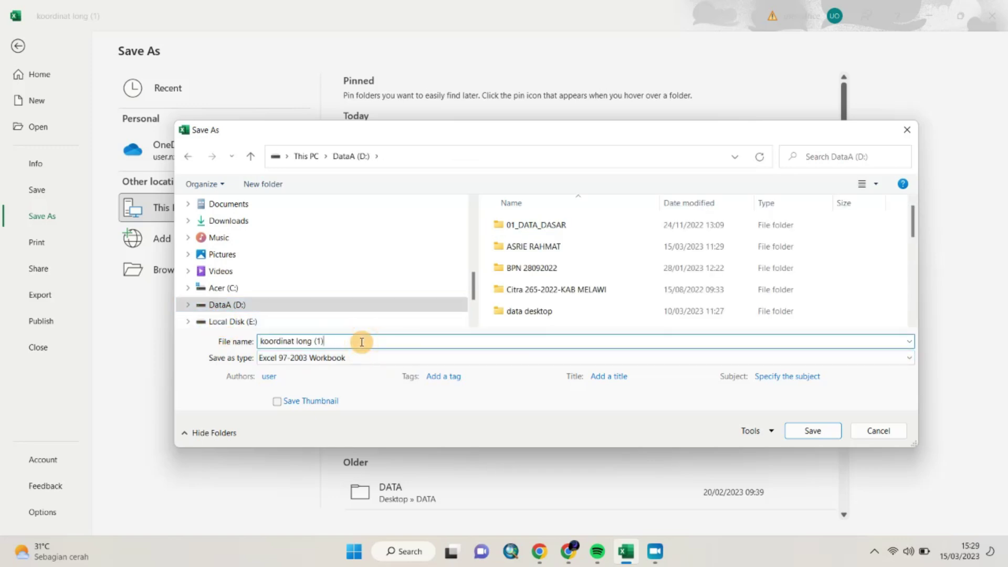
type("LATIHAN")
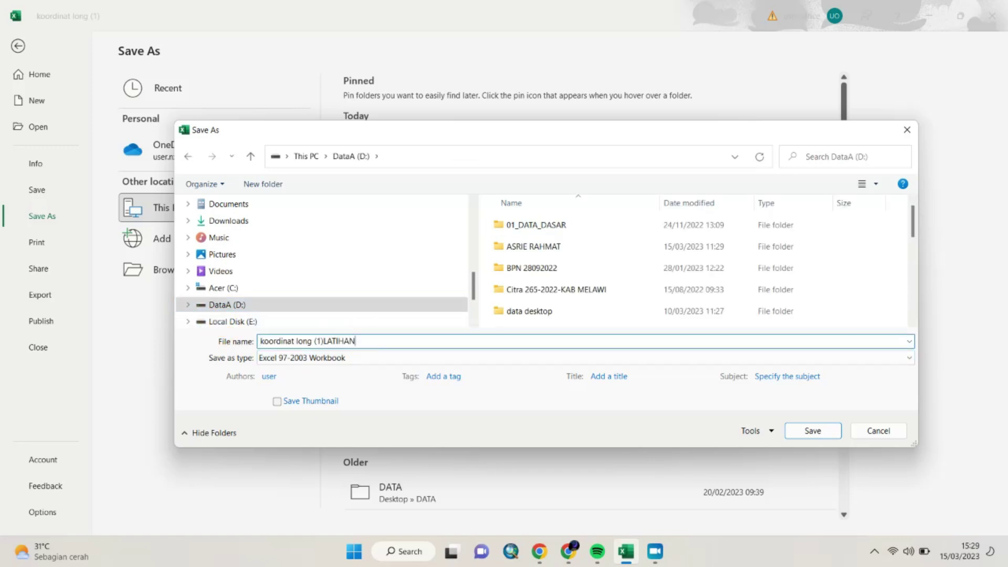
left_click(811, 431)
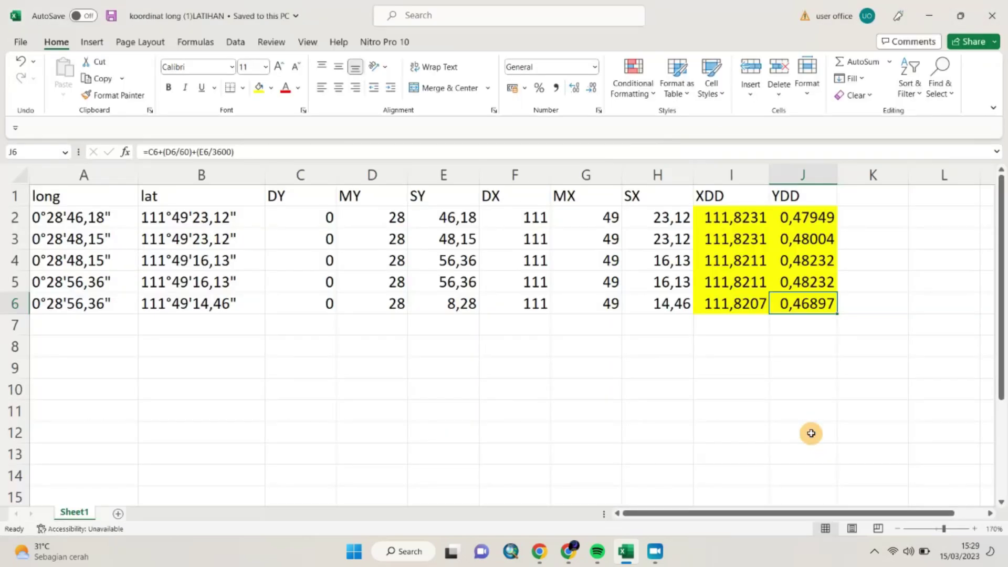
Close the workbook and launch ArcMap.
left_click(997, 19)
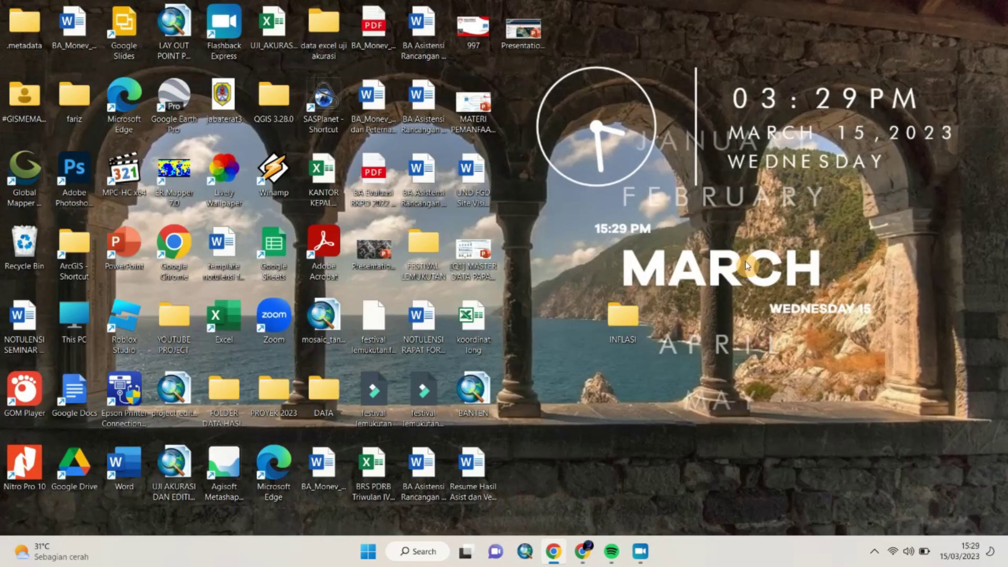
left_click(526, 553)
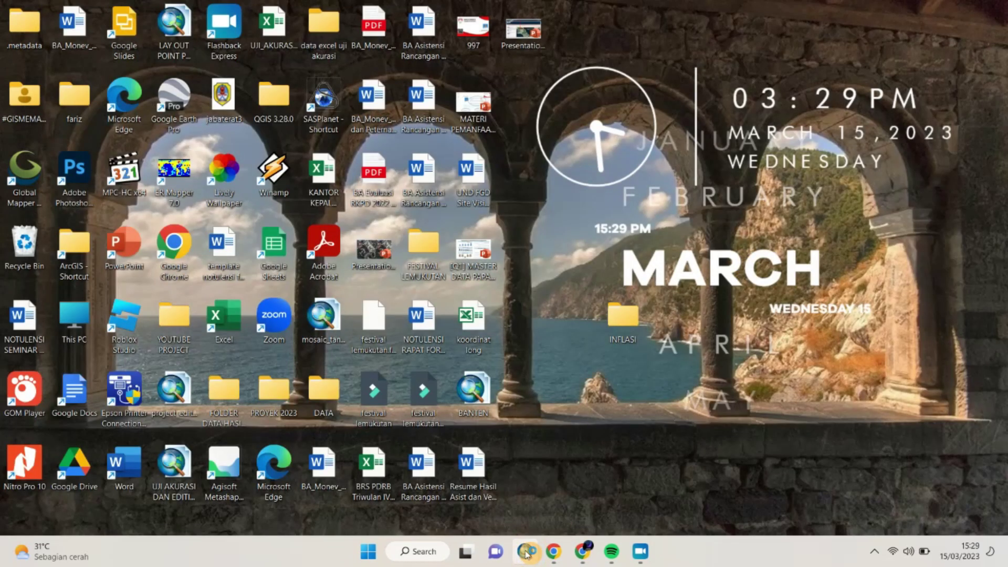
Start ArcMap with a blank map and browse to D:\ to add data to the Layers data frame.
left_click(526, 553)
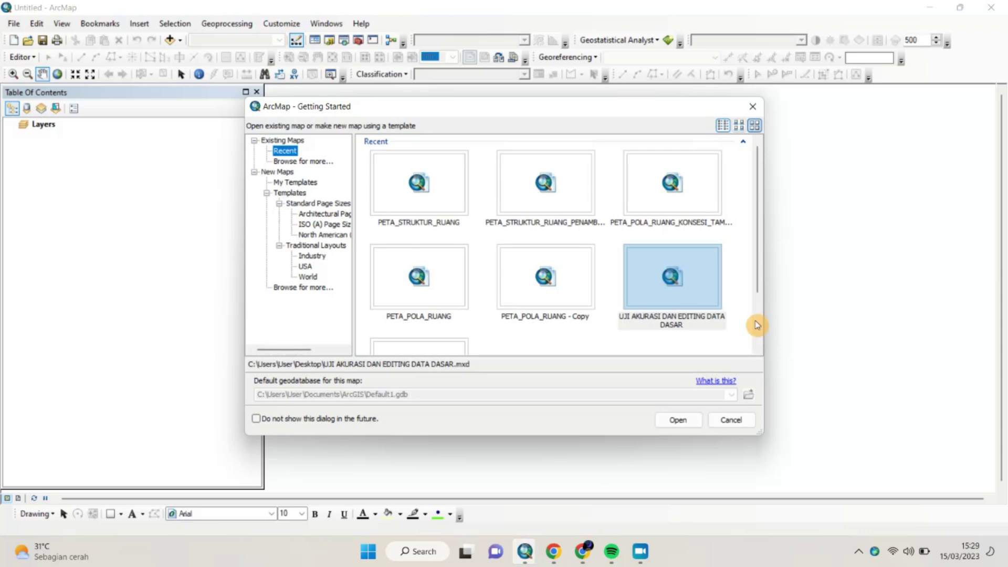
left_click(753, 112)
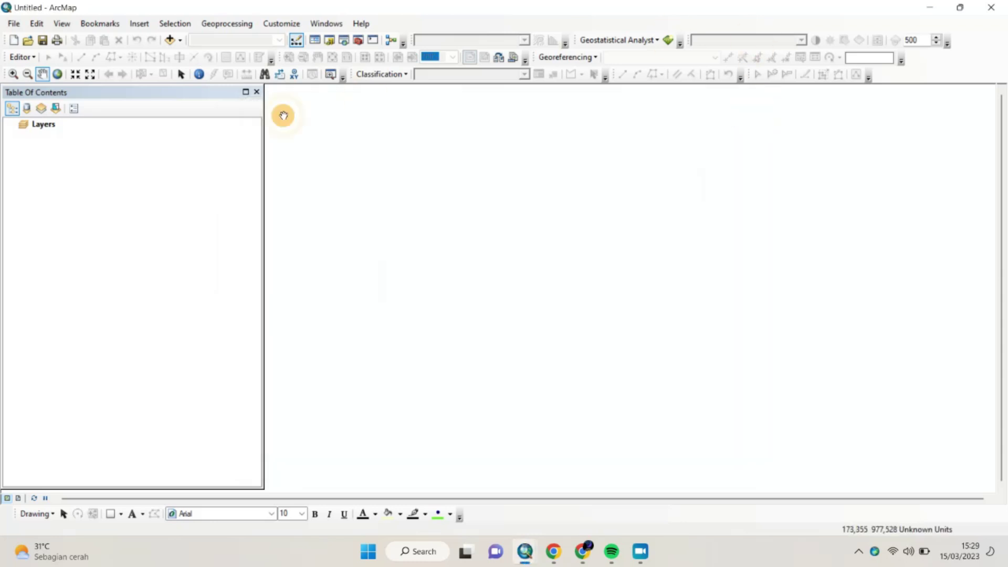
right_click(40, 125)
left_click(60, 132)
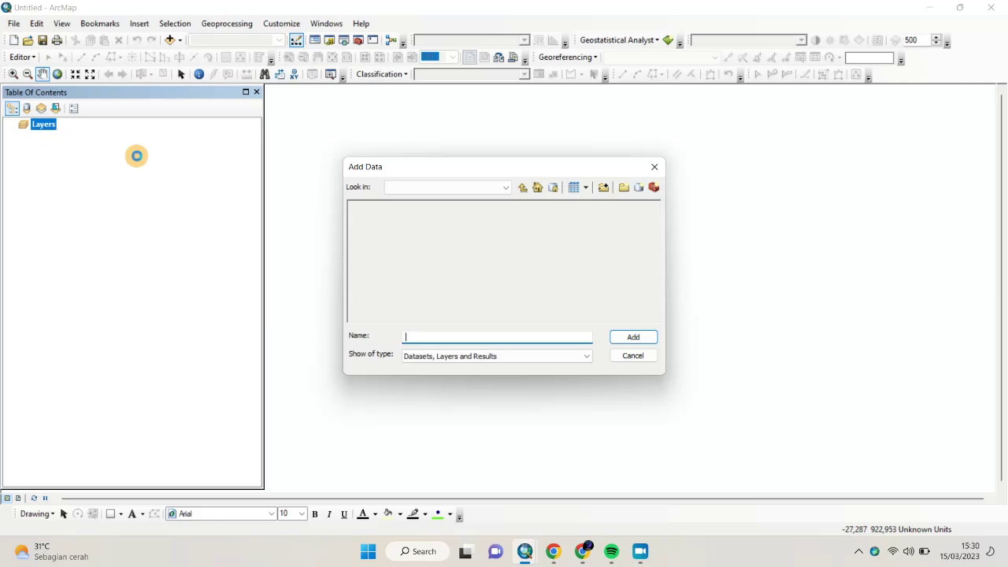
left_click(506, 189)
scroll(398, 307, "up", 5)
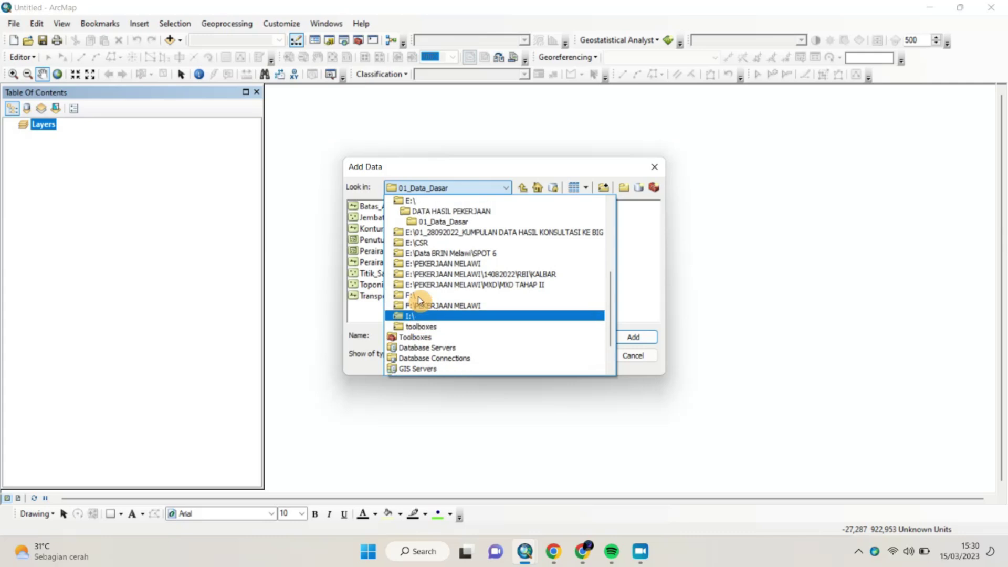
left_click(418, 274)
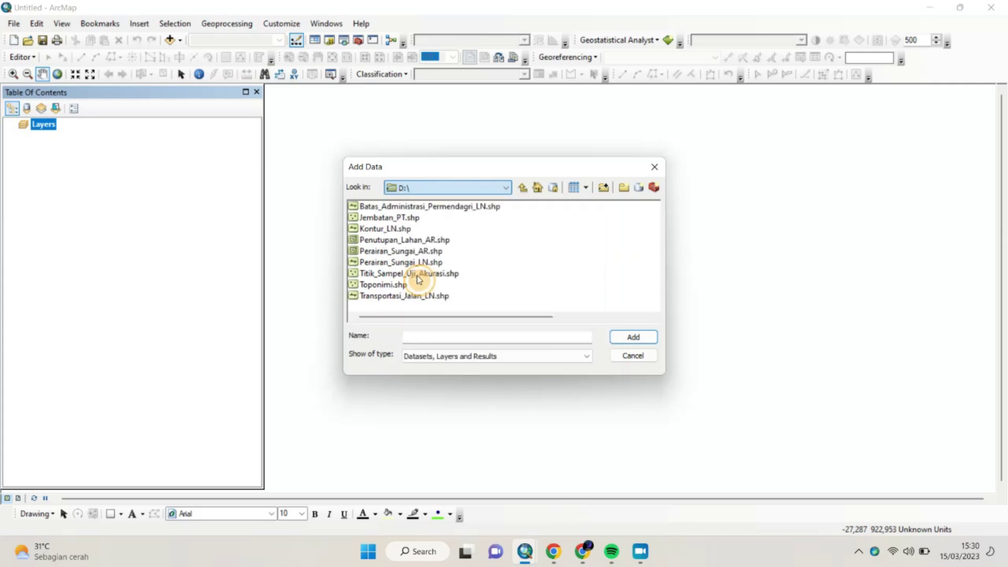
Add the Sheet1$ table from "koordinat long (1)LATIHAN.xls" to the map.
left_click_drag(484, 319, 614, 332)
left_click(567, 208)
left_click(633, 337)
left_click(368, 207)
left_click(629, 336)
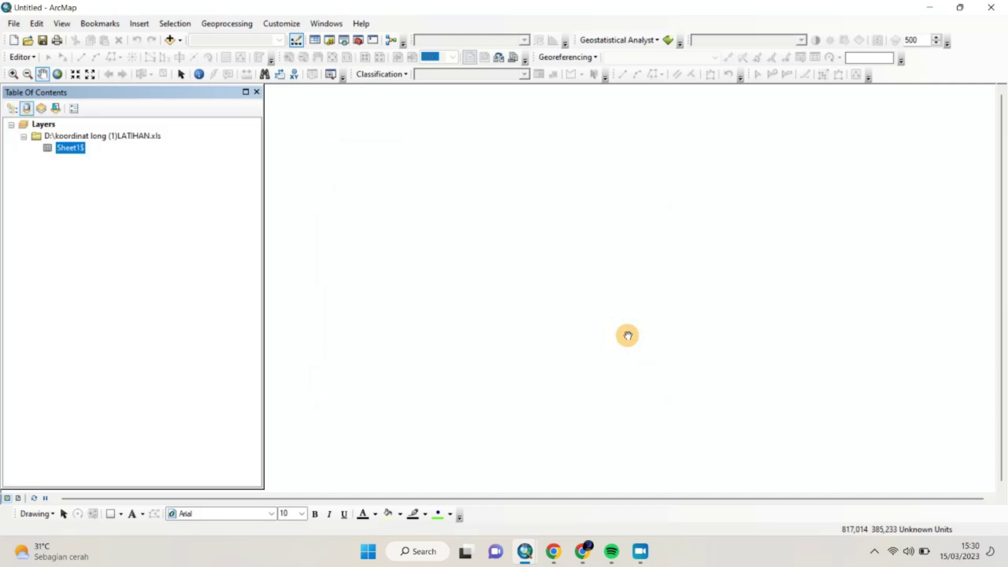
Display the Sheet1$ table as XY points with XDD as X, YDD as Y and the WGS 1984 coordinate system.
right_click(78, 150)
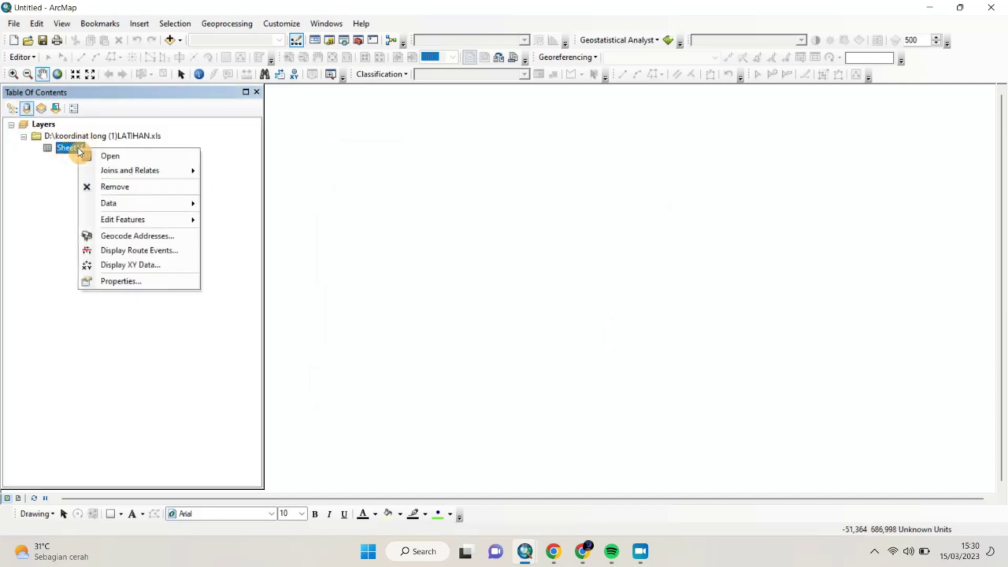
left_click(168, 265)
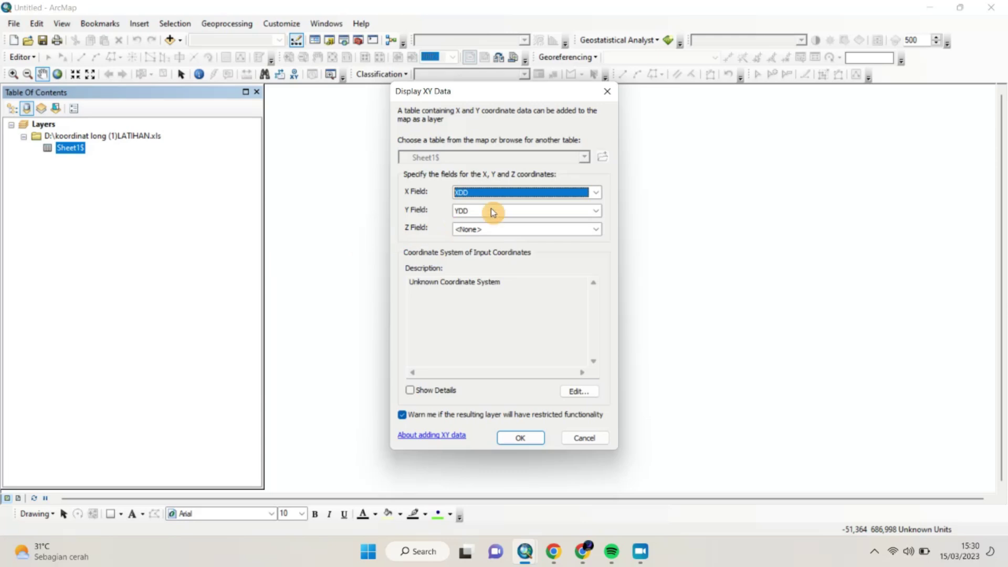
left_click(579, 391)
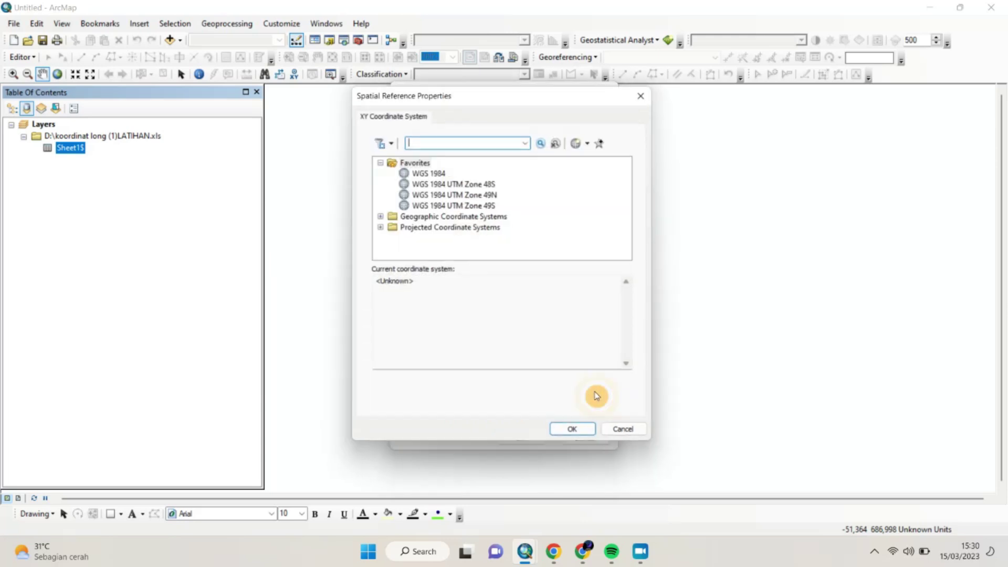
left_click(434, 173)
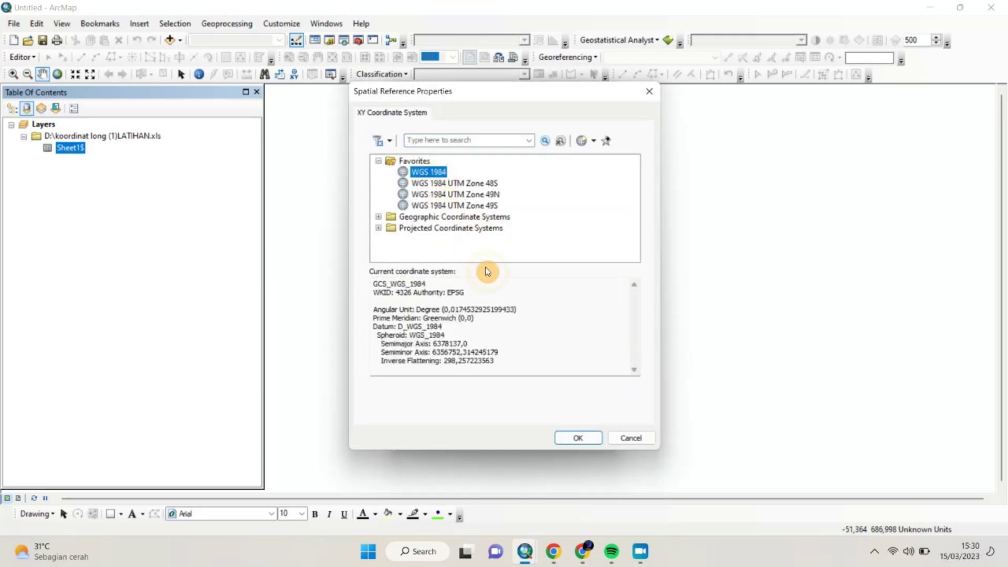
left_click(564, 436)
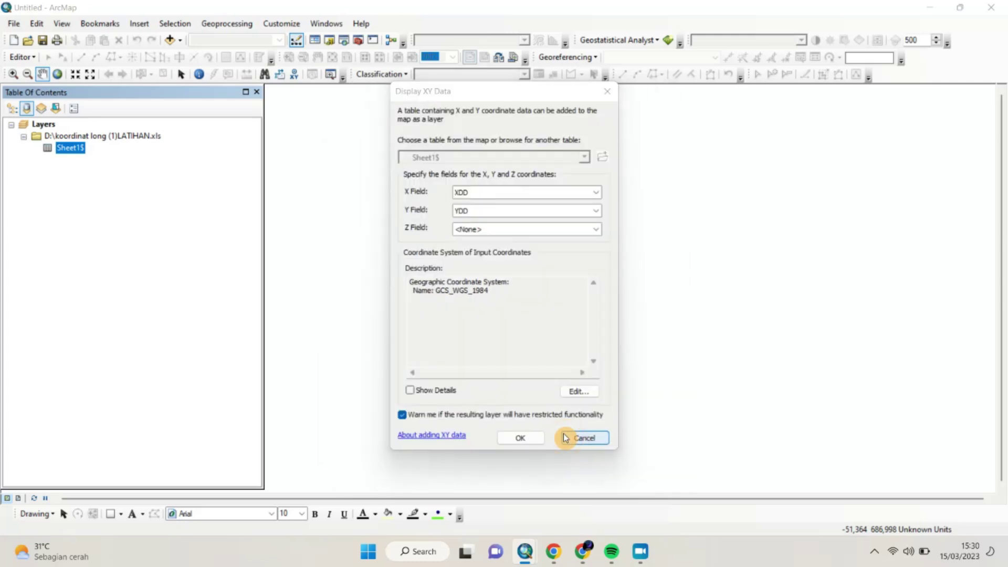
left_click(534, 436)
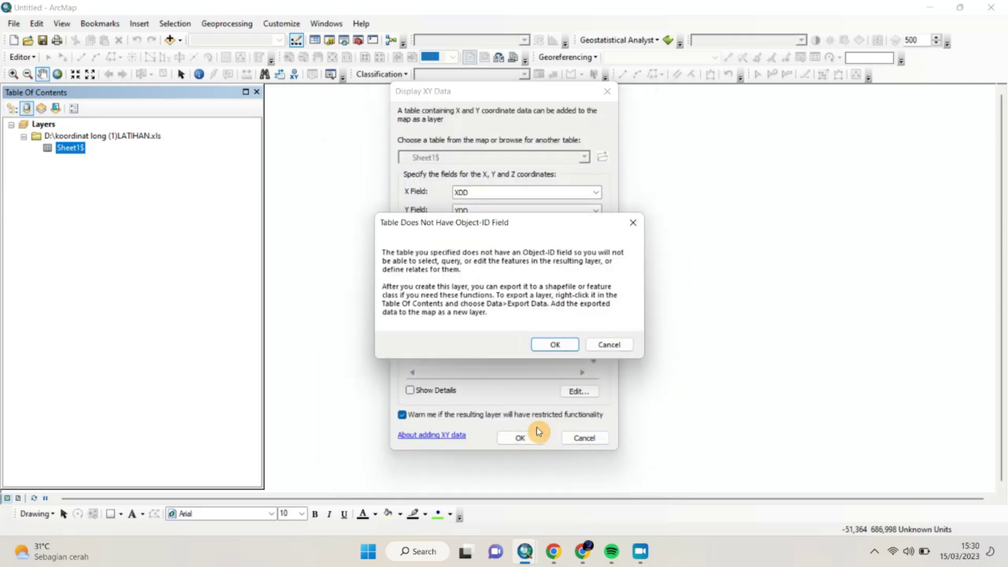
left_click(548, 344)
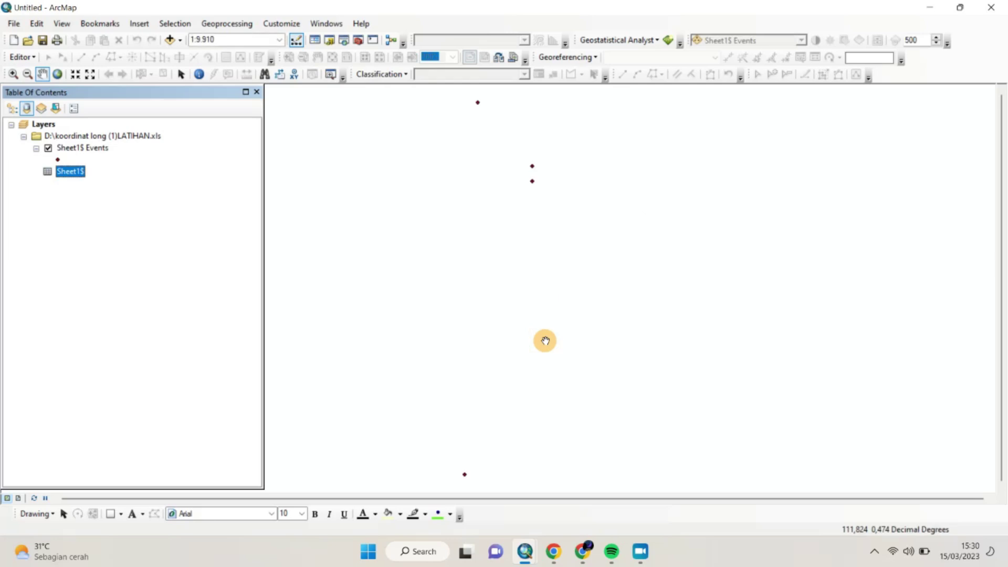
Add the Imagery basemap beneath the plotted points.
left_click(180, 40)
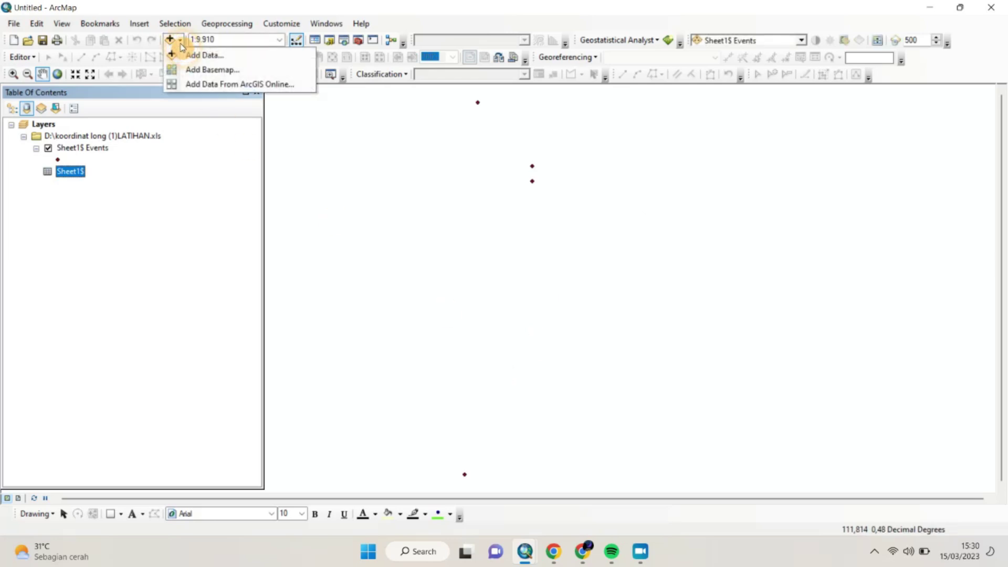
left_click(195, 68)
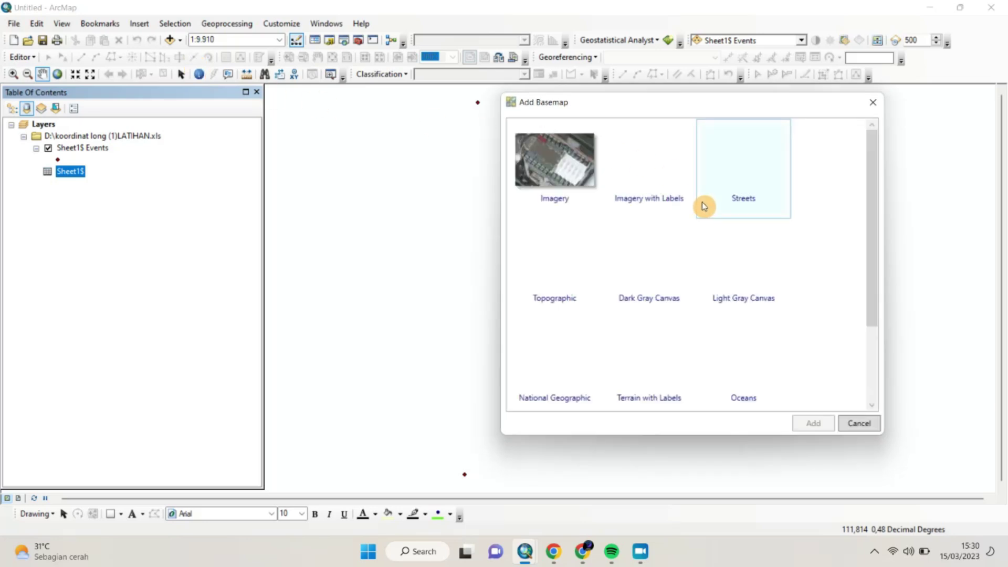
left_click(561, 161)
left_click(810, 422)
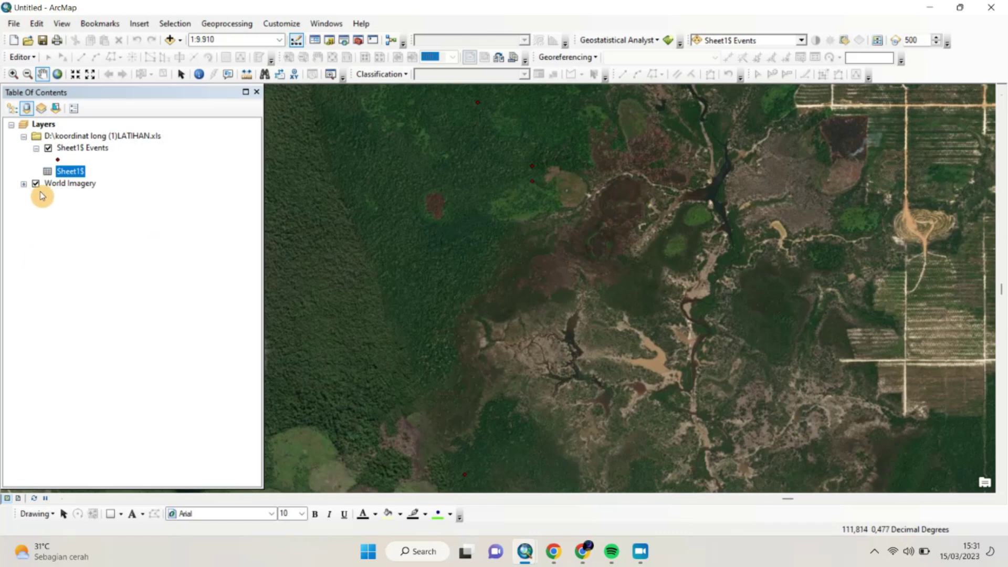
Change the symbol of the Sheet1$ Events points to the green circle with a centre dot.
left_click(58, 159)
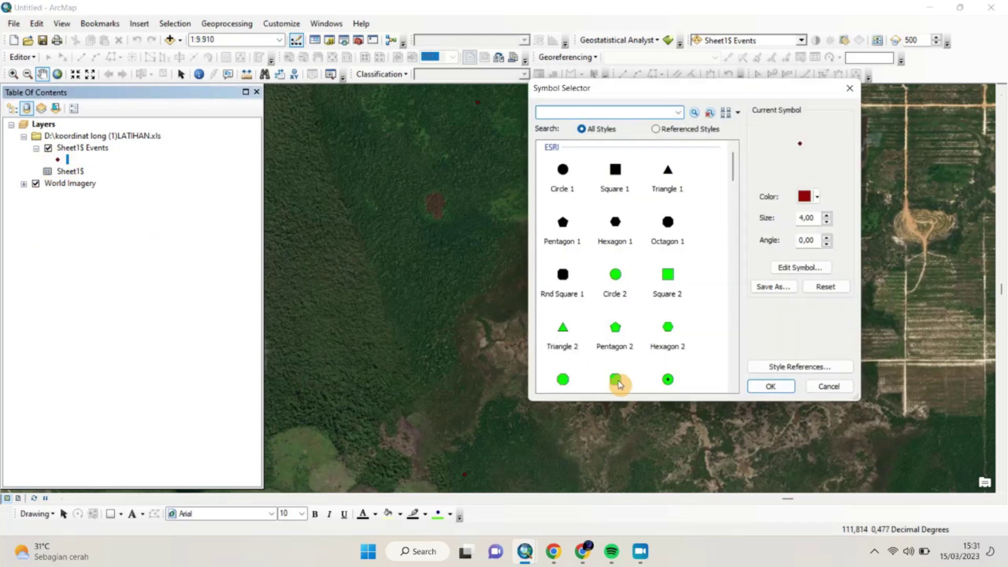
left_click(668, 379)
left_click(762, 387)
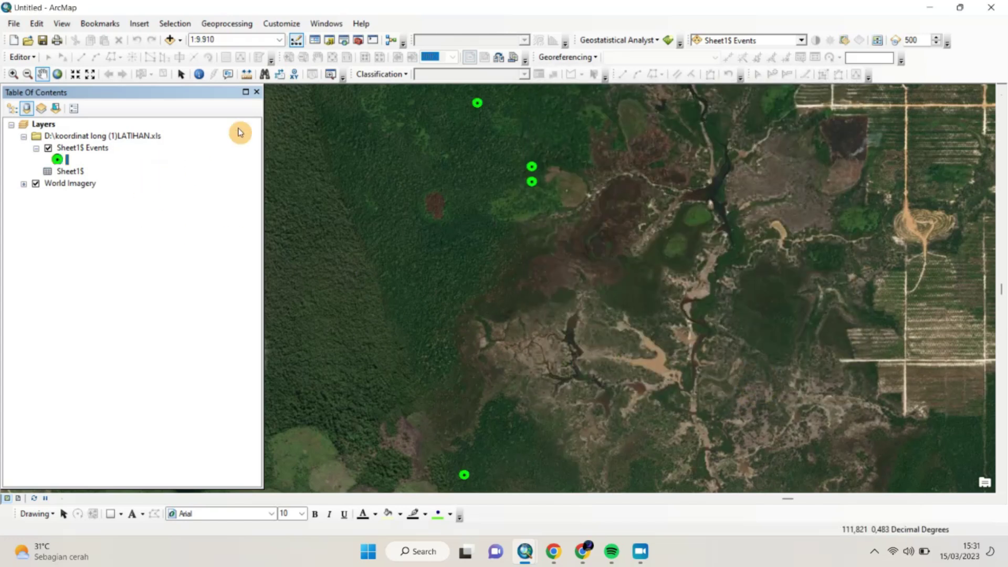
Identify the northernmost point on the map and examine its lat, long, XDD and YDD attribute values.
left_click(200, 75)
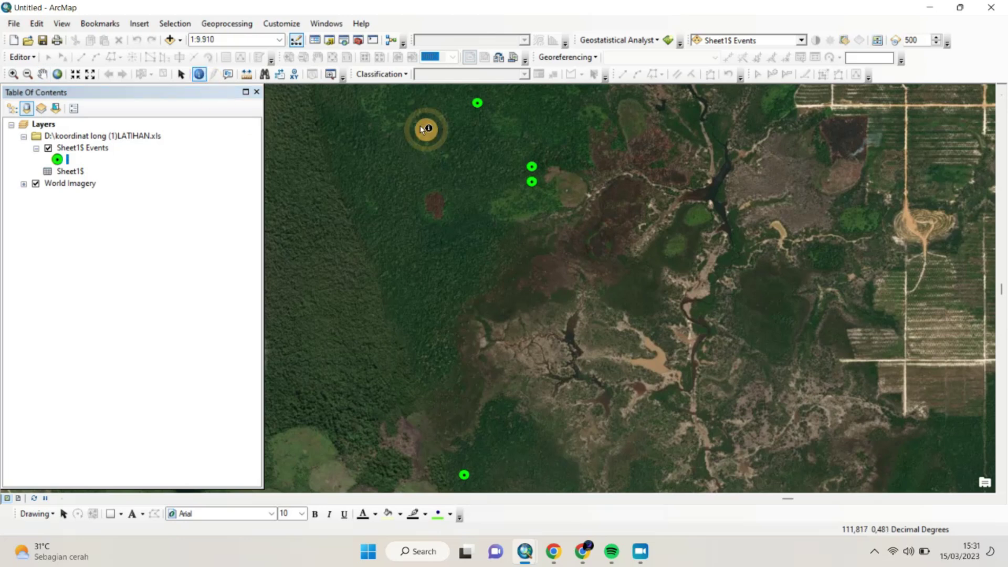
left_click(477, 103)
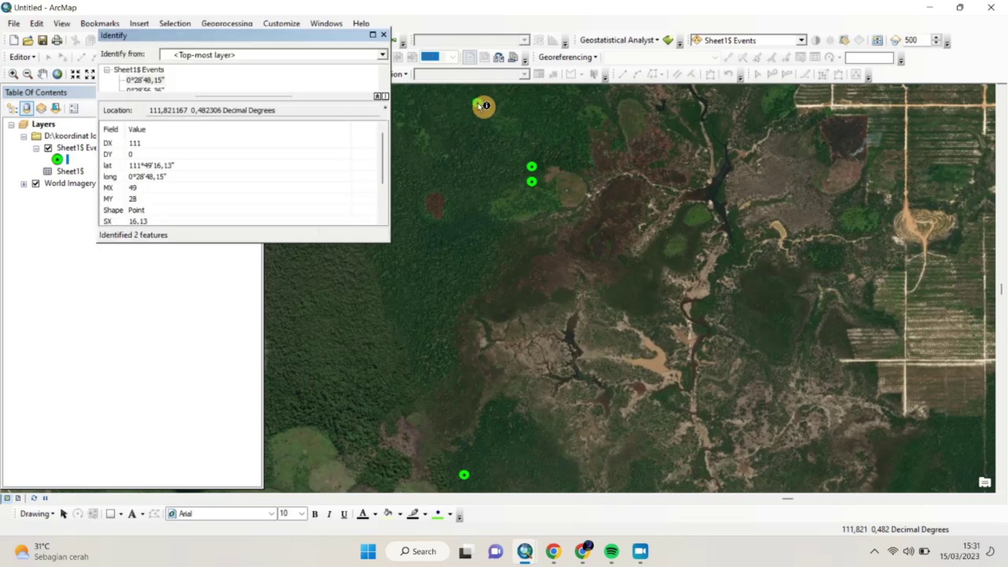
left_click(372, 35)
left_click(67, 227)
left_click(66, 237)
left_click(66, 248)
left_click(66, 269)
left_click(63, 304)
left_click(64, 319)
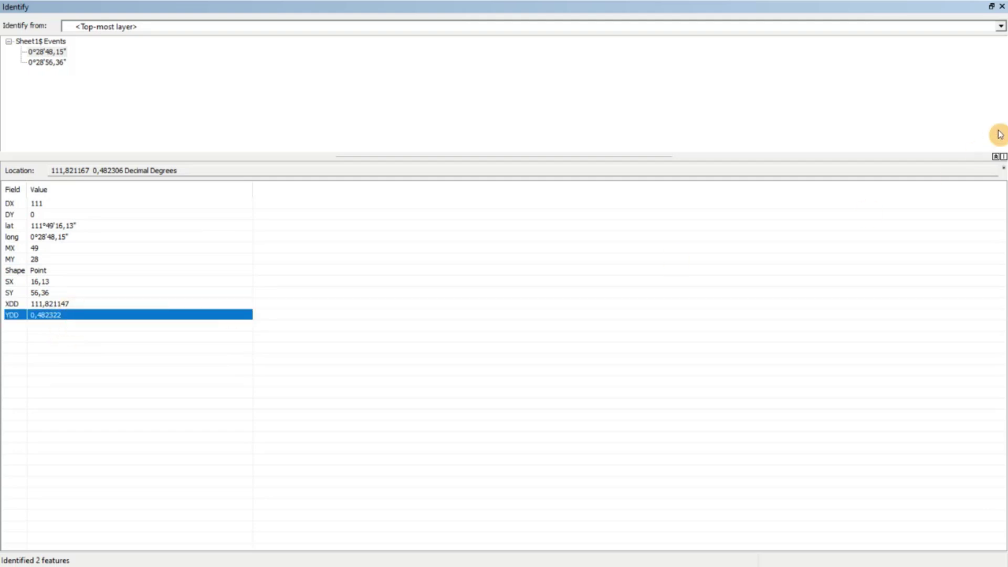
left_click(1003, 7)
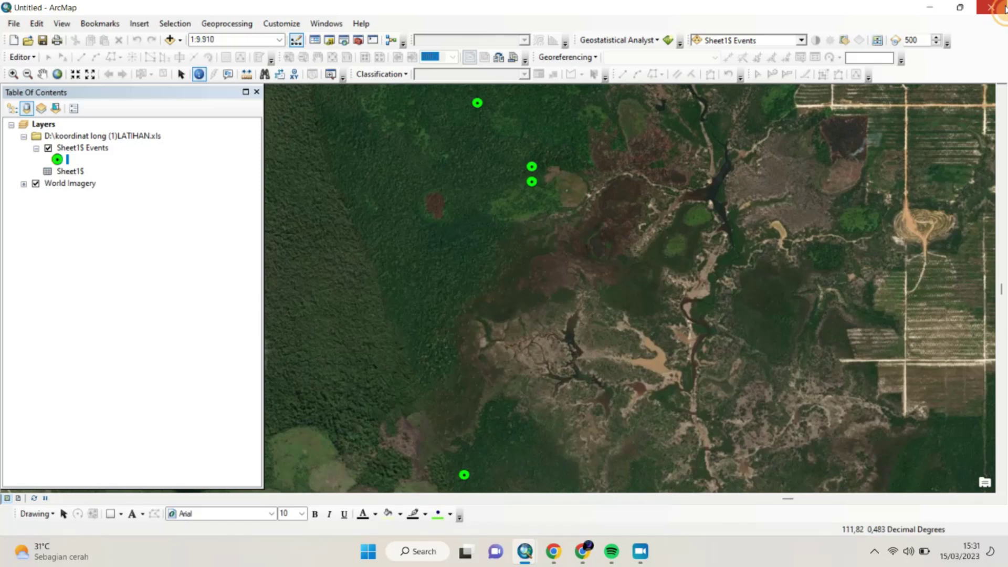
Examine where the plotted points lie on the imagery, from the whole island down to the surrounding area.
scroll(444, 336, "up", 5)
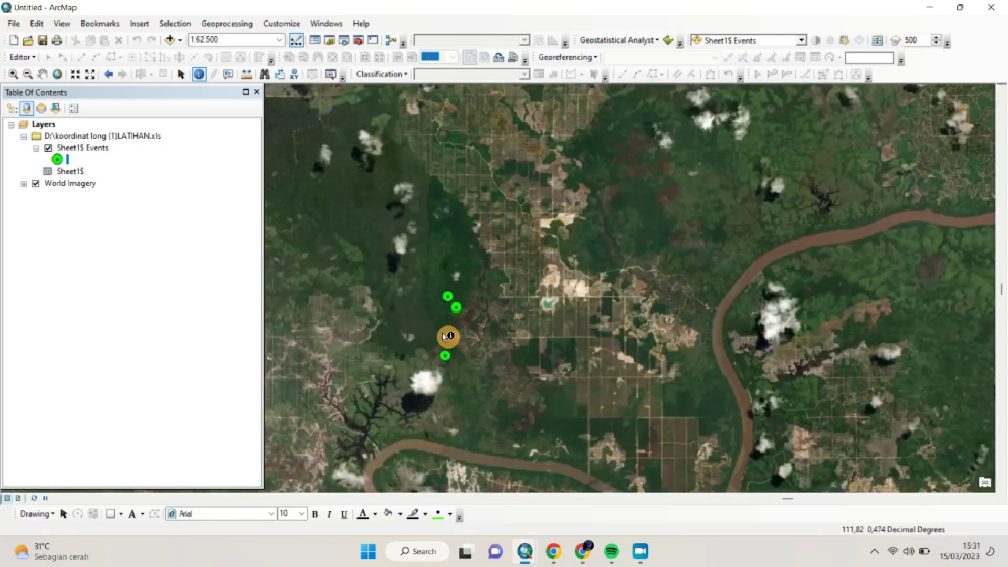
scroll(498, 322, "up", 4)
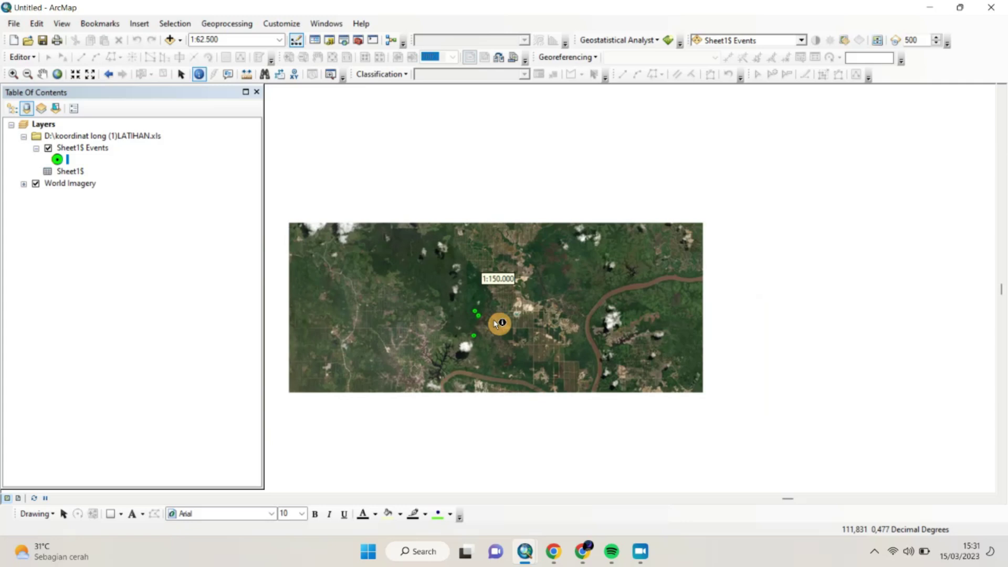
scroll(498, 323, "up", 1)
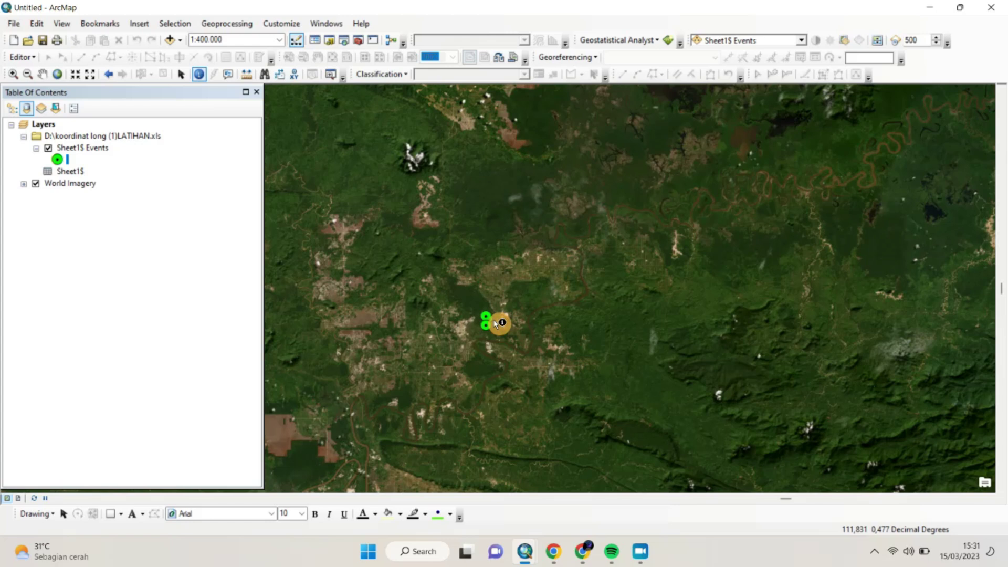
scroll(496, 322, "down", 6)
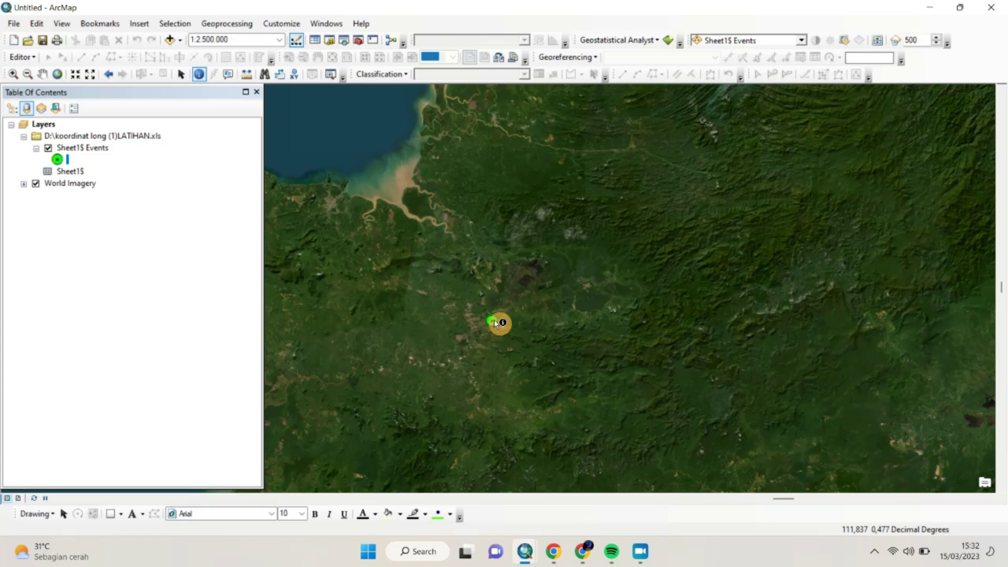
scroll(494, 320, "down", 5)
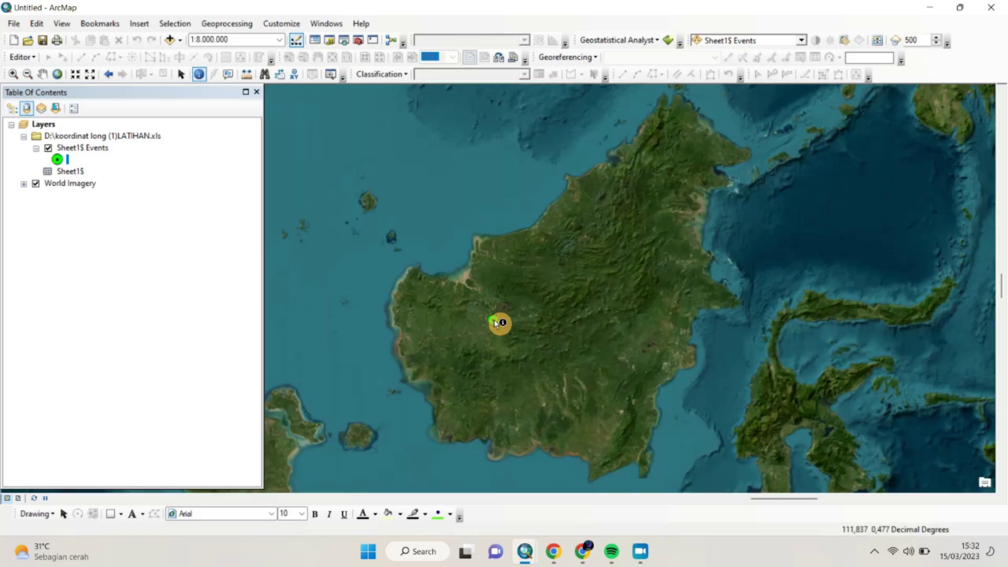
scroll(494, 321, "up", 5)
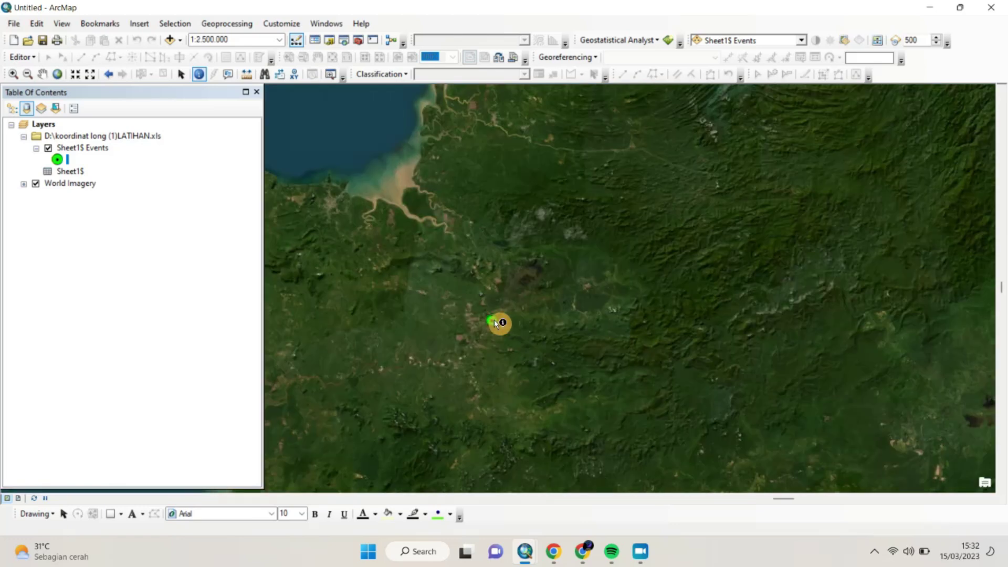
scroll(495, 322, "up", 5)
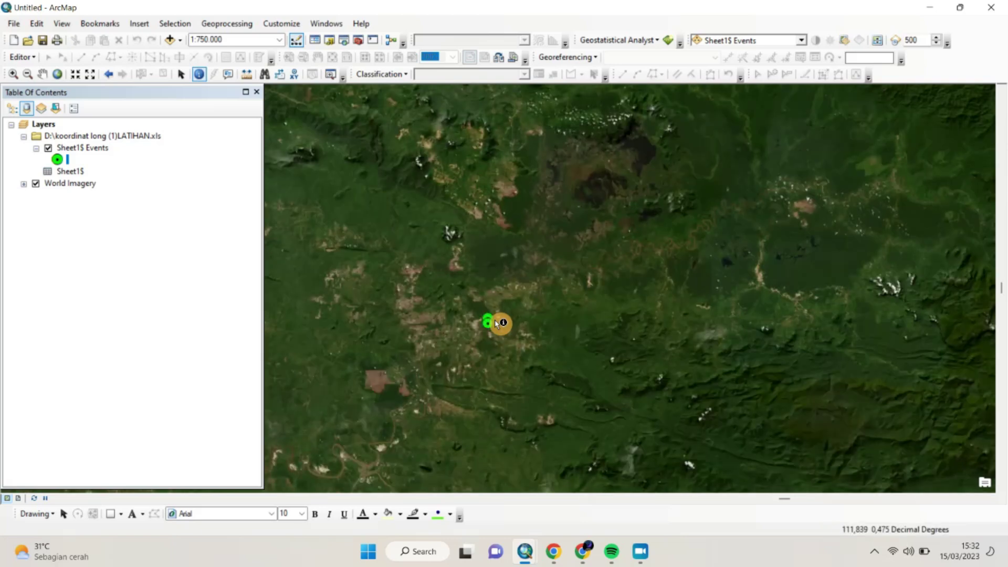
scroll(496, 323, "up", 5)
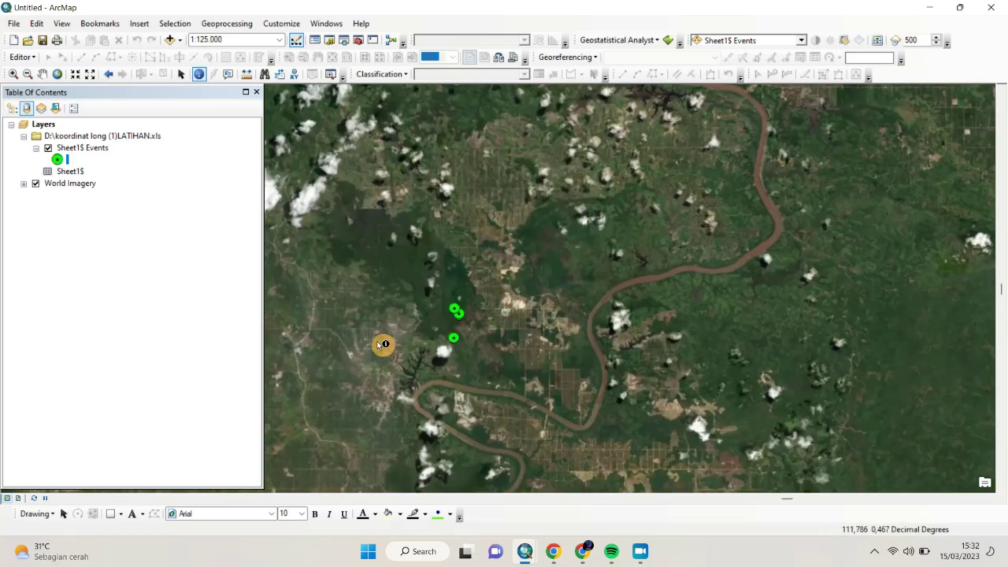
scroll(380, 345, "up", 3)
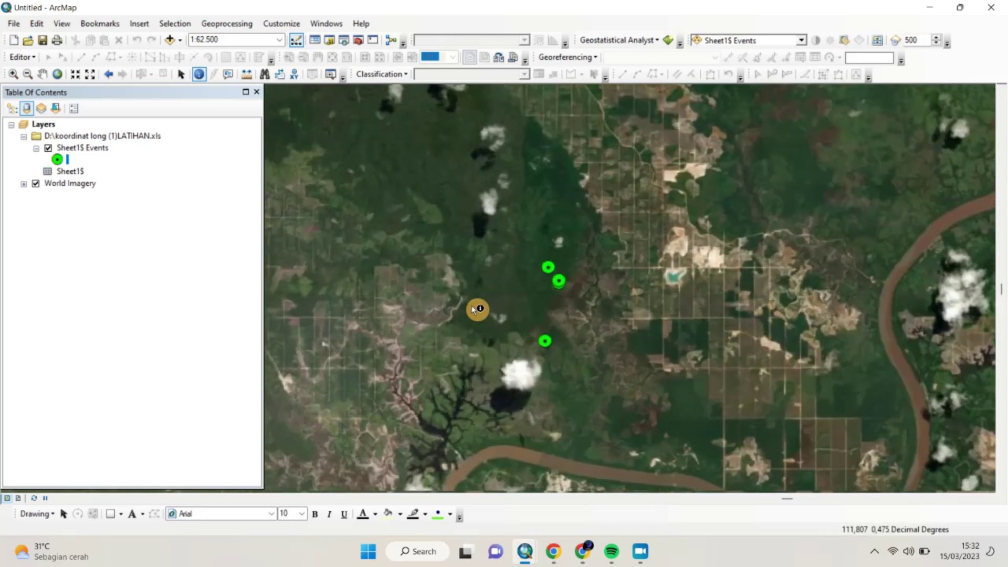
scroll(474, 310, "up", 3)
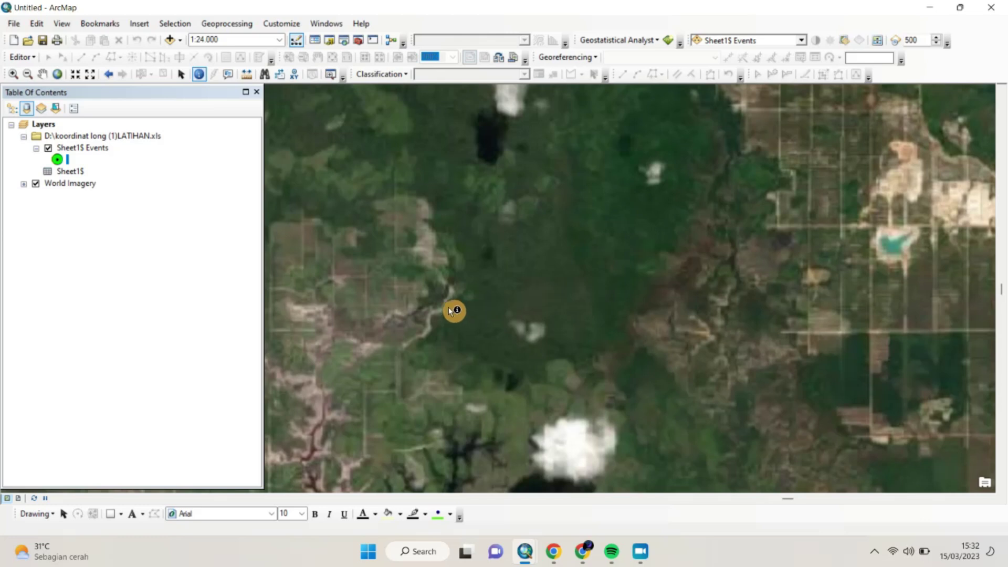
Export all Sheet1$ Events features to the 02_Peta Tematik folder as shapefile EKSPORT DATA KOORDINAT EXCEL KE SHP and add it to the map.
right_click(101, 150)
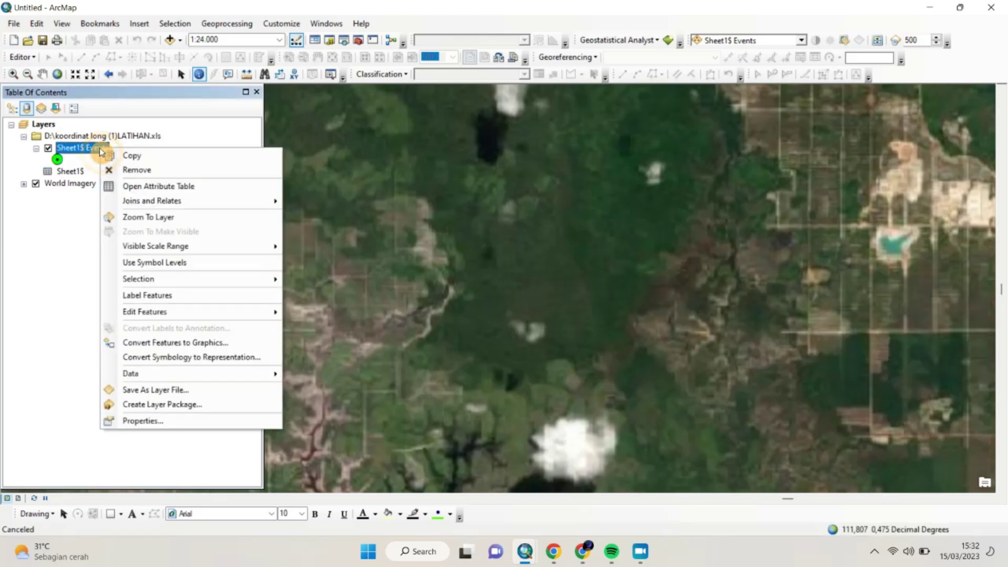
mouse_move(152, 376)
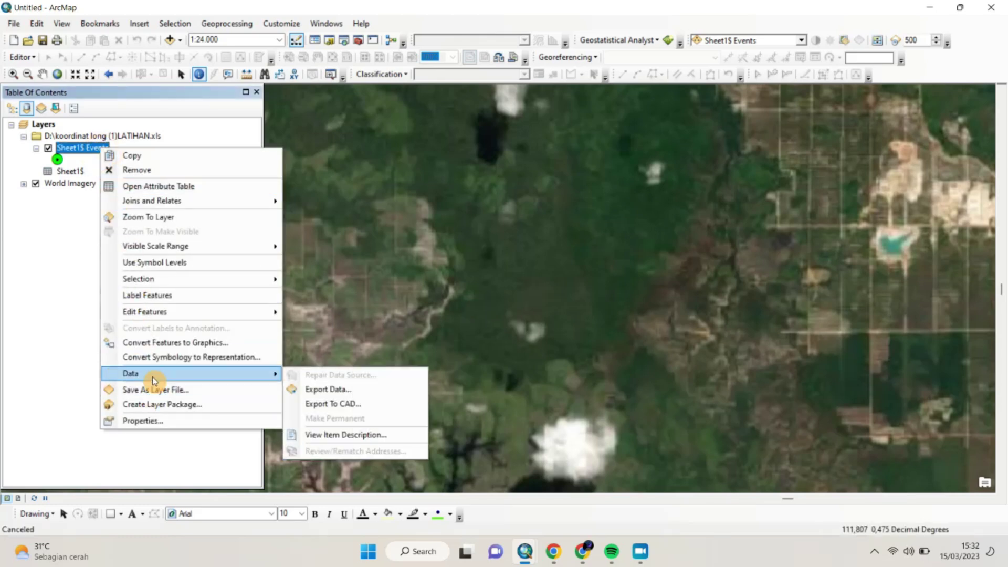
left_click(329, 389)
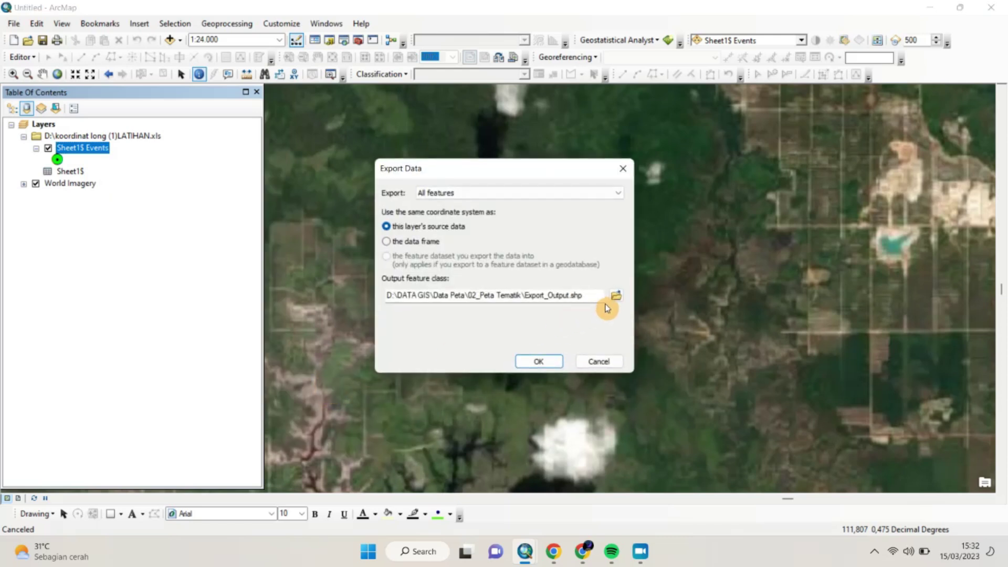
left_click(615, 295)
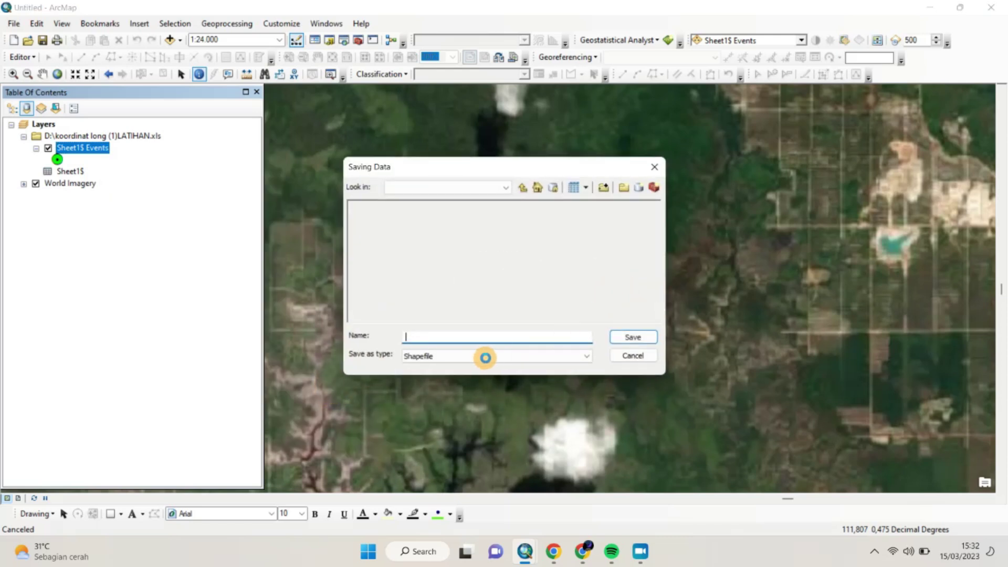
left_click_drag(482, 336, 365, 340)
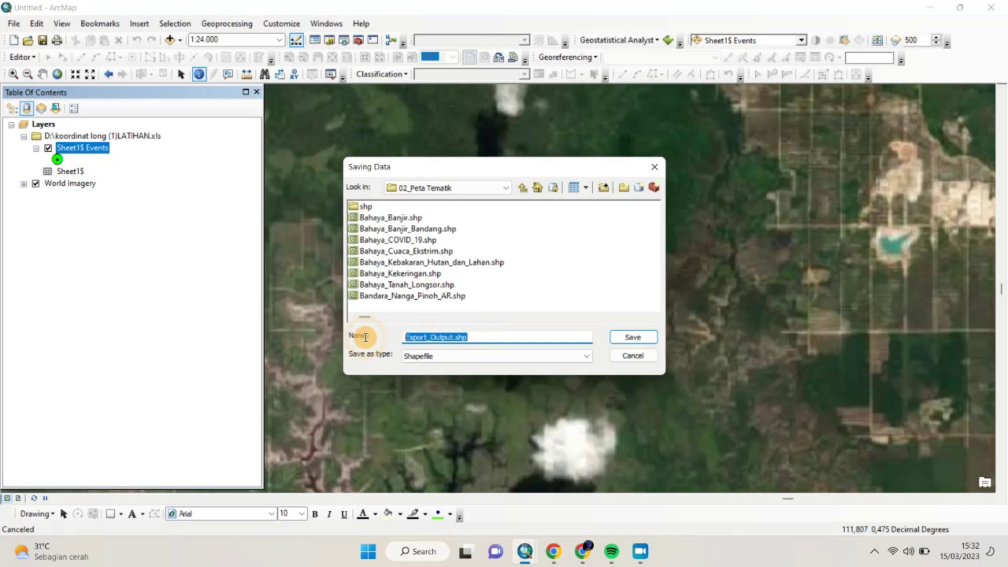
type("EKSPOR")
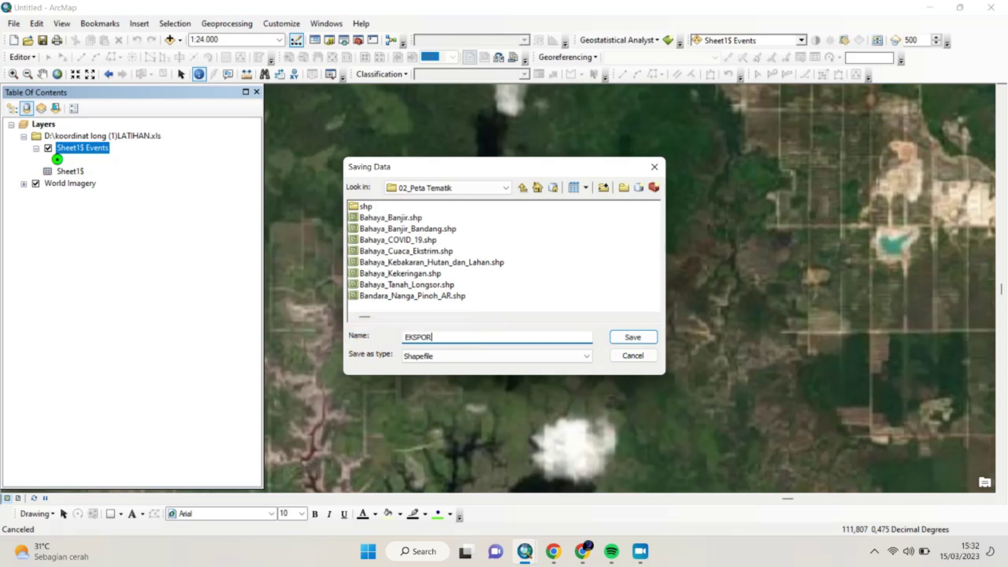
type("T DATA KOORDINAT EXCEL KE SHP")
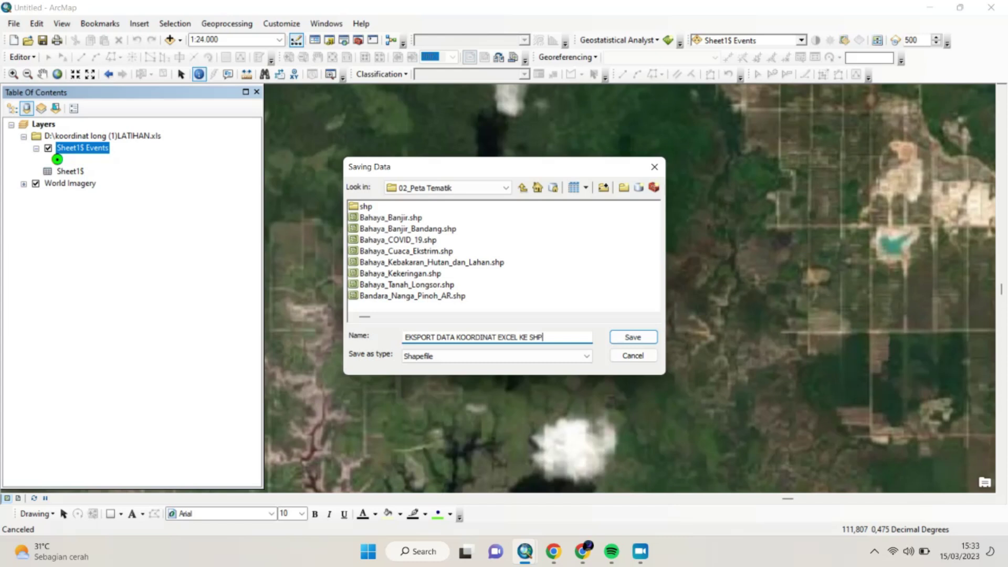
left_click(581, 359)
left_click(480, 370)
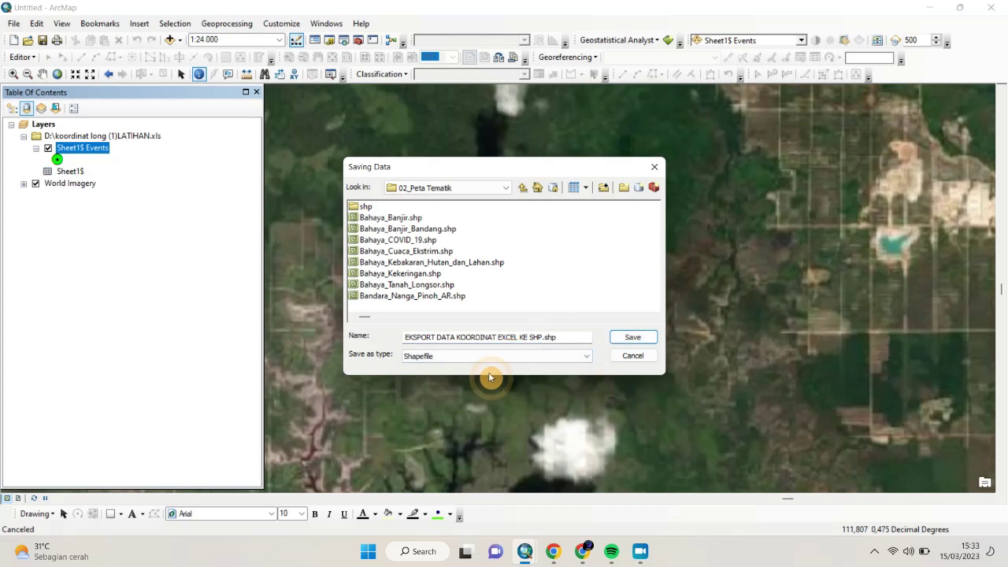
left_click(628, 338)
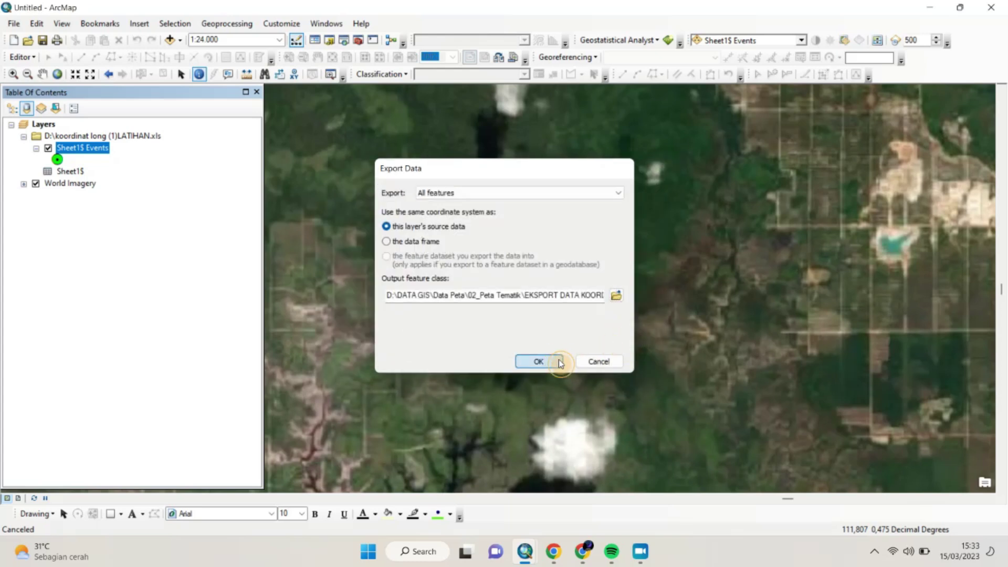
left_click(557, 359)
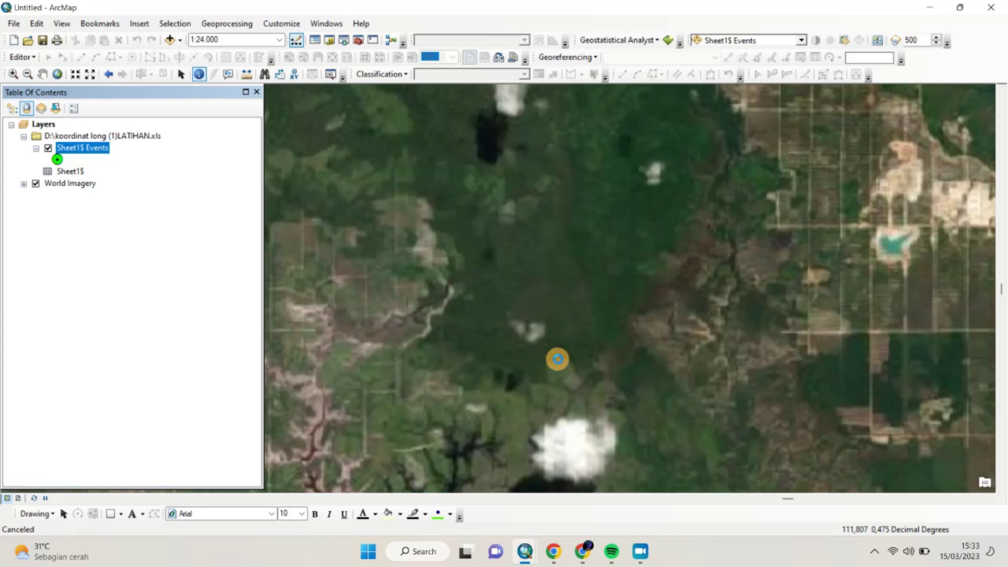
left_click(552, 321)
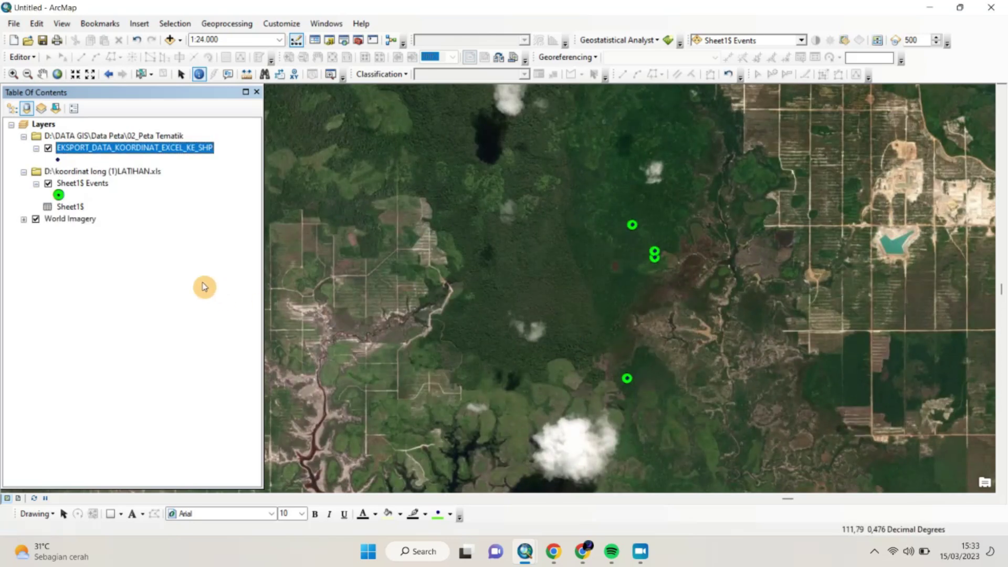
Try the black Square 1 symbol and the green Rnd Square 2 symbol on the exported shapefile's points.
left_click(58, 159)
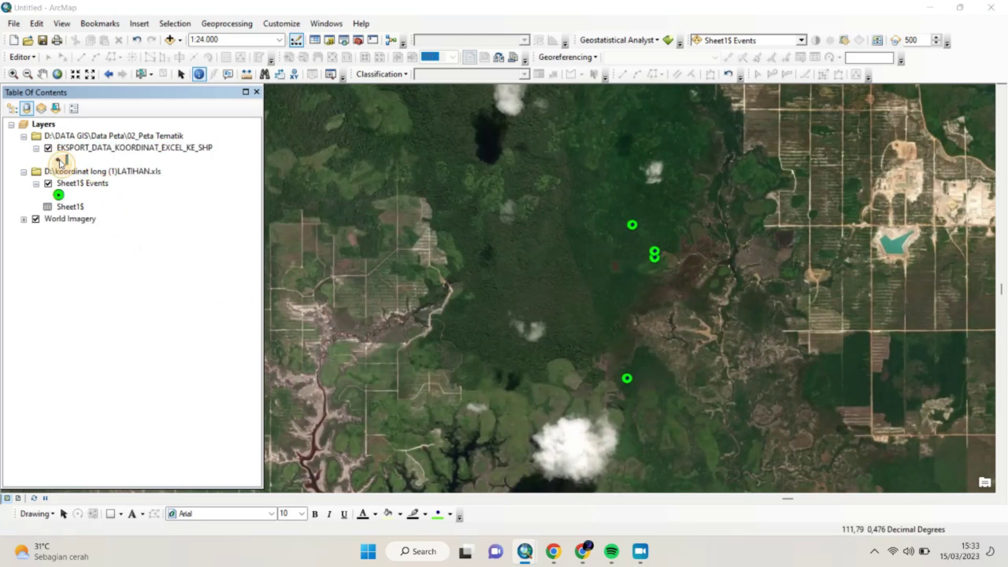
left_click(616, 181)
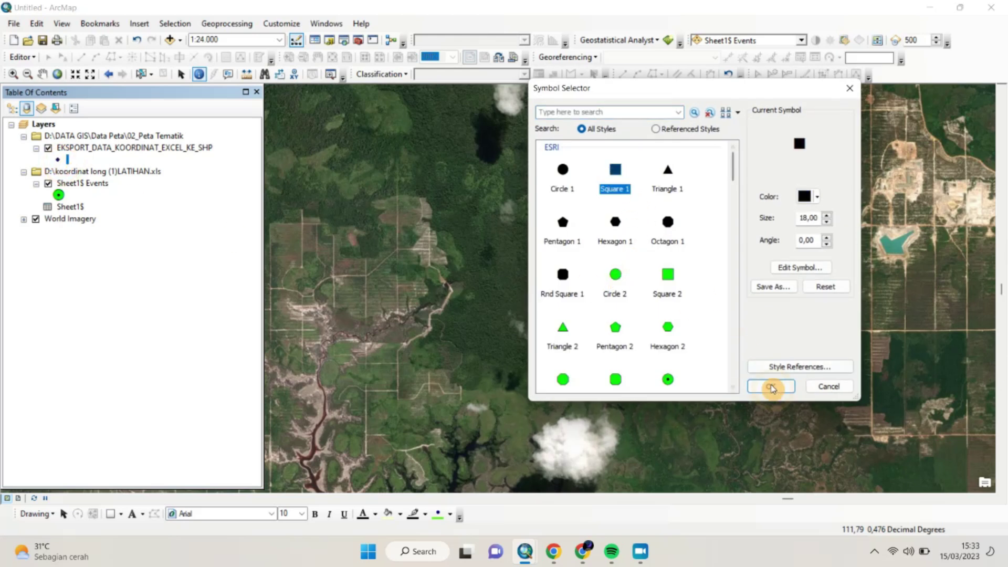
left_click(770, 387)
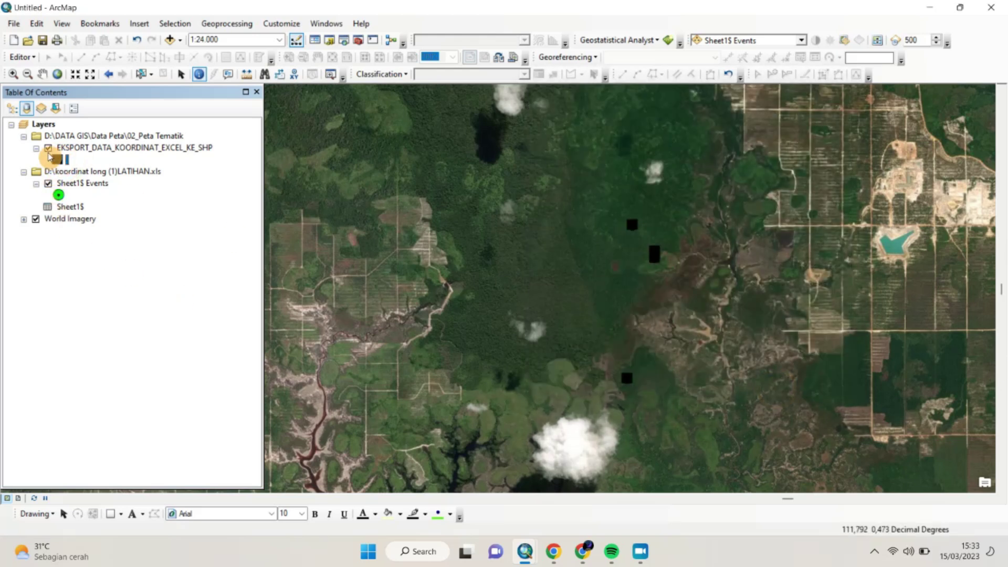
left_click(52, 160)
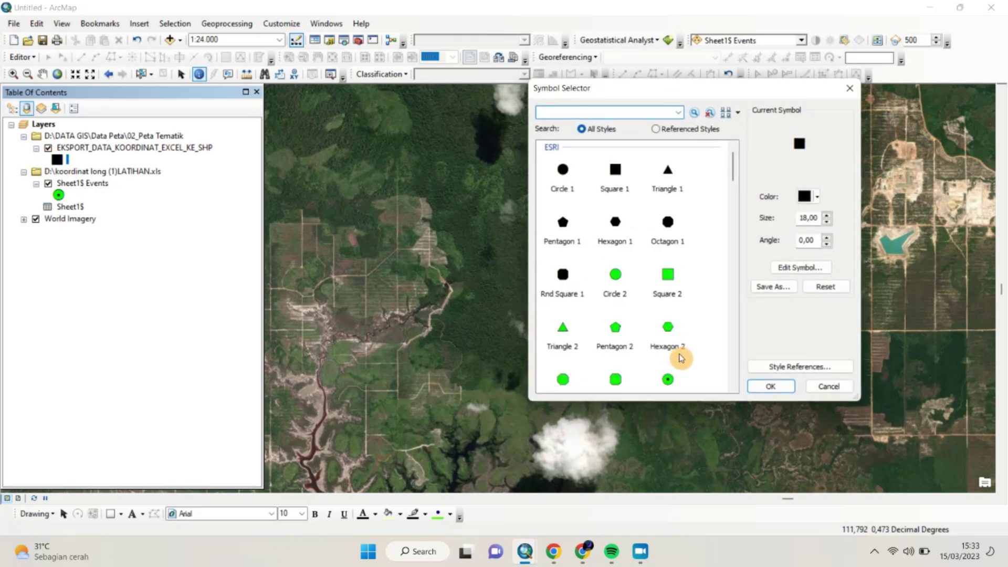
left_click(617, 380)
left_click(767, 385)
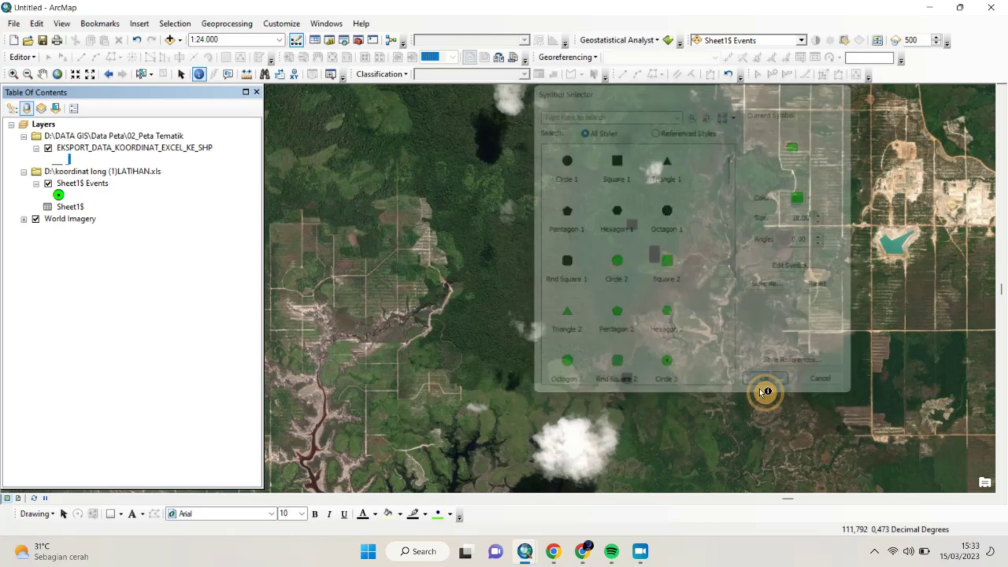
Try the Star 6 symbol on the exported shapefile's points.
left_click(57, 159)
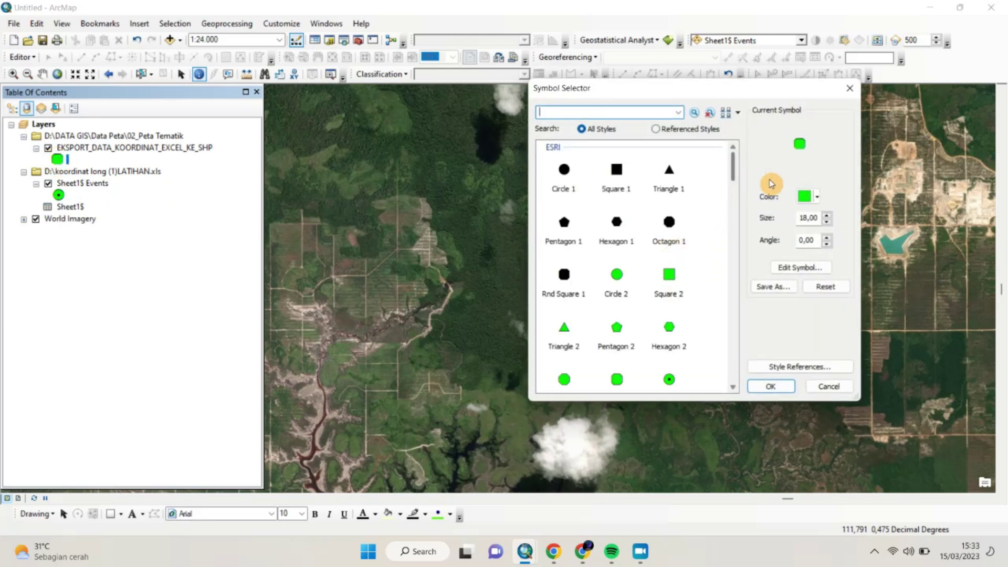
scroll(648, 329, "down", 3)
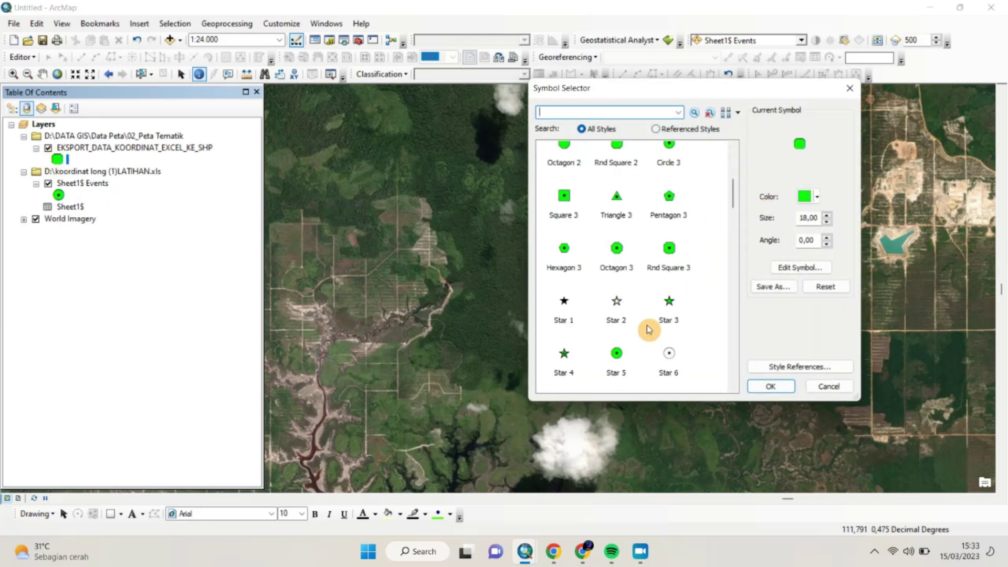
left_click(668, 353)
left_click(789, 389)
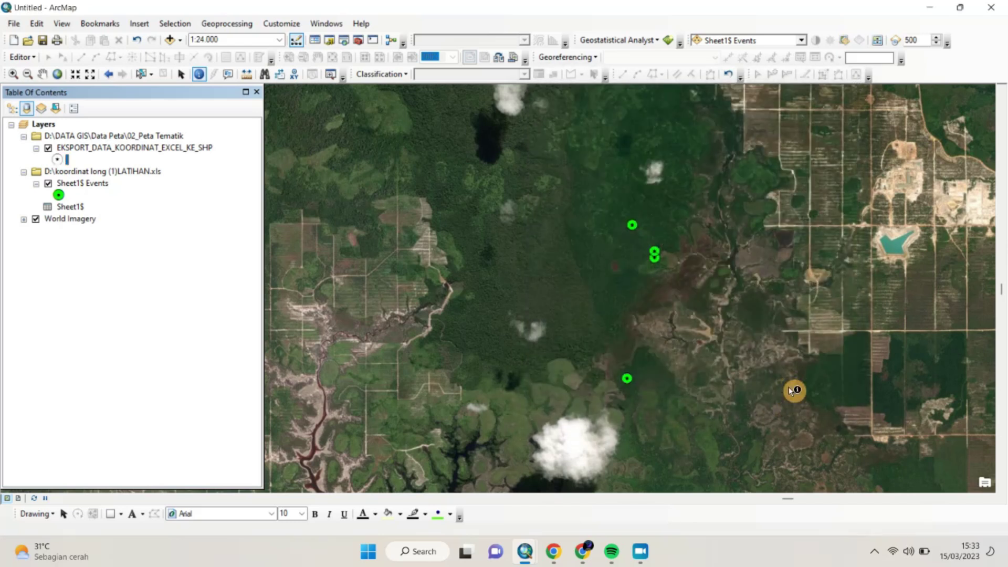
Hide the Sheet1$ Events layer and change the exported shapefile's symbol to Circle 3, the green circle with a centre dot.
left_click(47, 184)
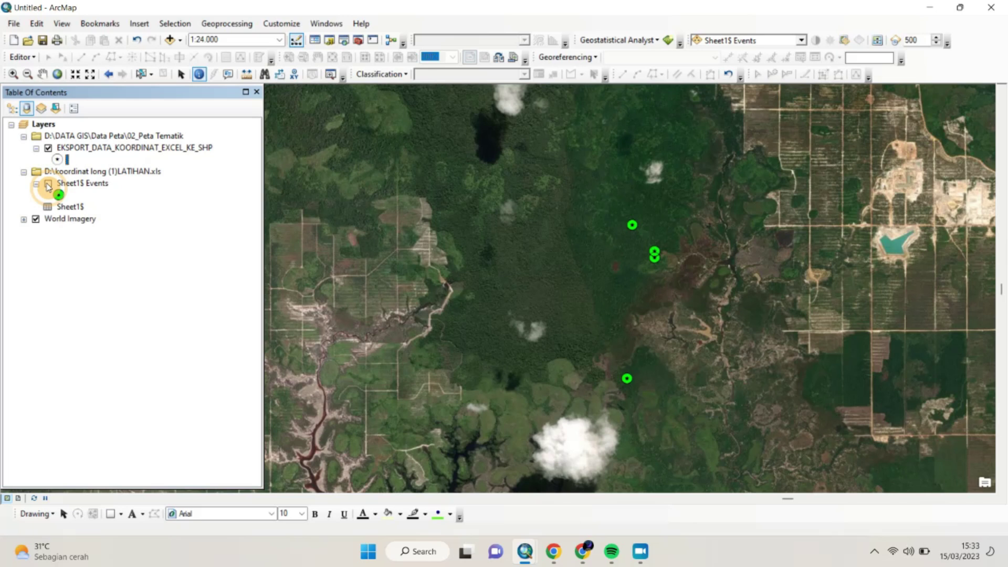
left_click(57, 159)
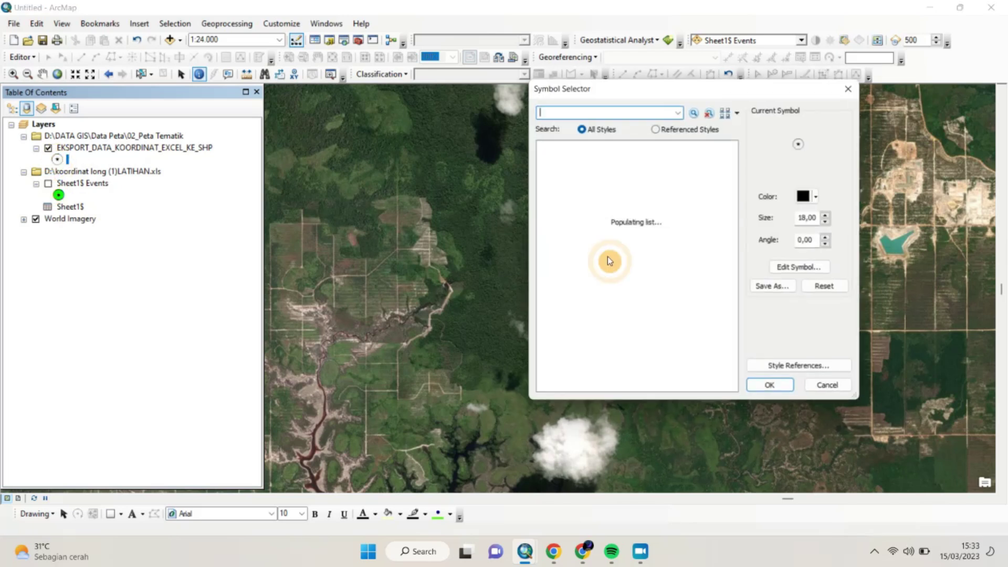
left_click(672, 373)
left_click(765, 385)
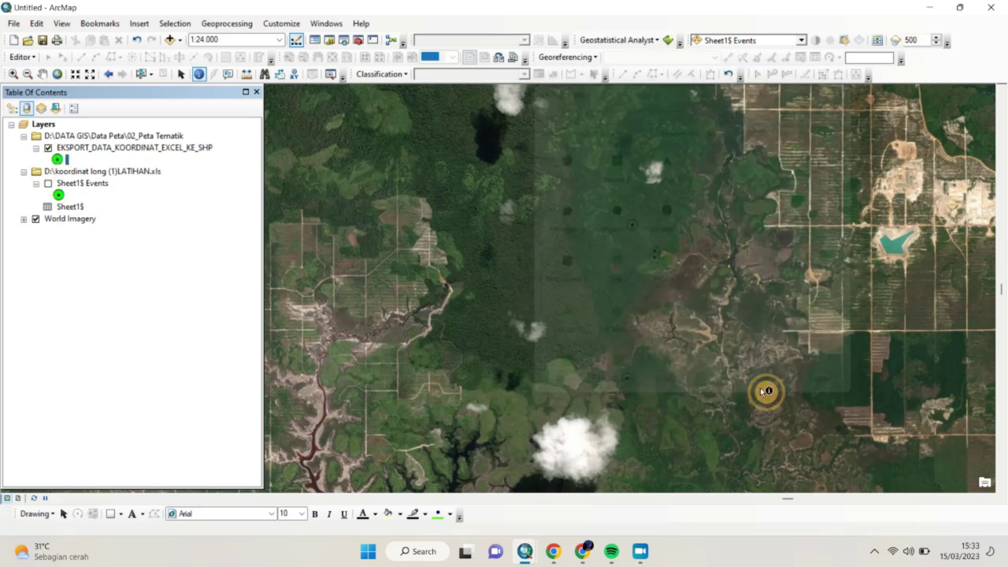